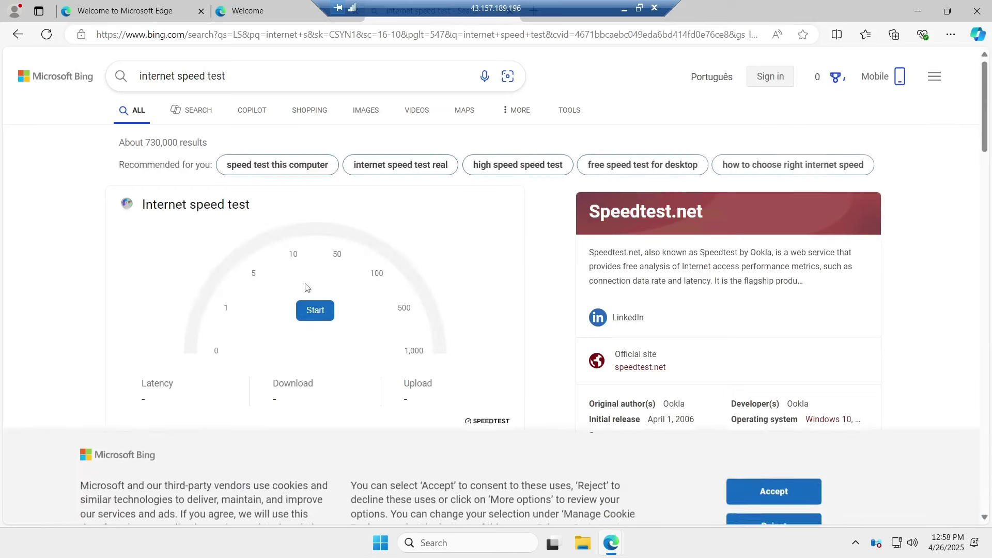
Step: Accept the Bing cookie notice and run the internet speed test
scroll(336, 287, down, 3)
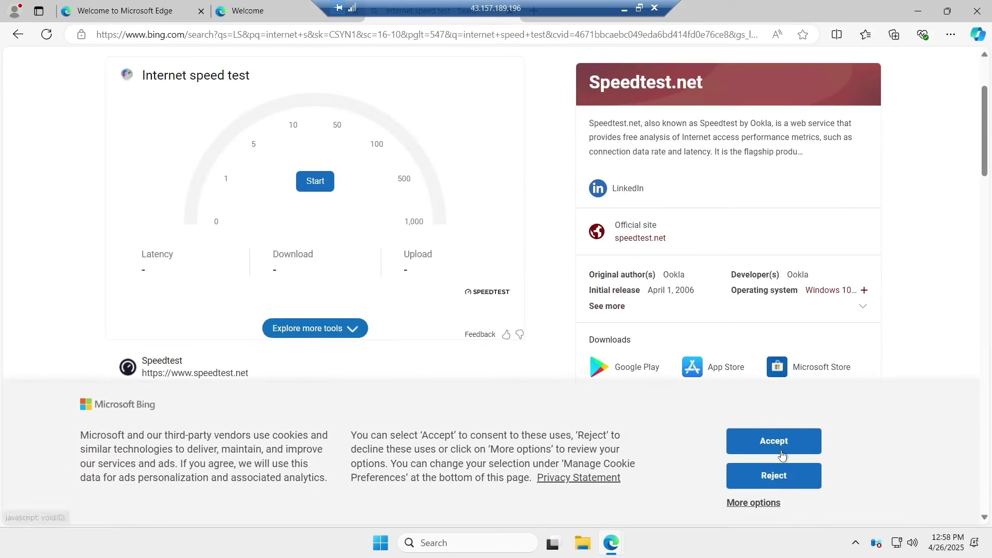
click(773, 440)
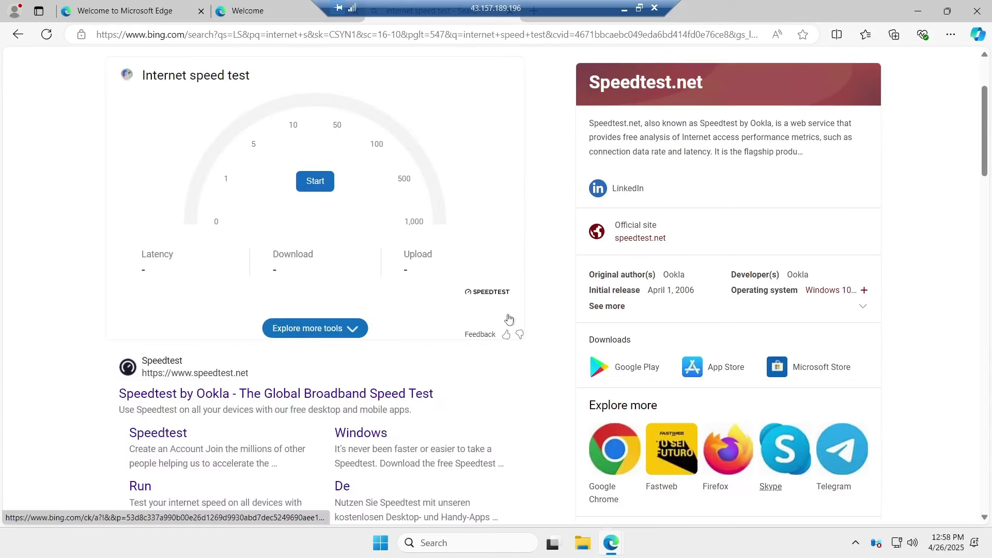
click(315, 182)
scroll(436, 191, up, 1)
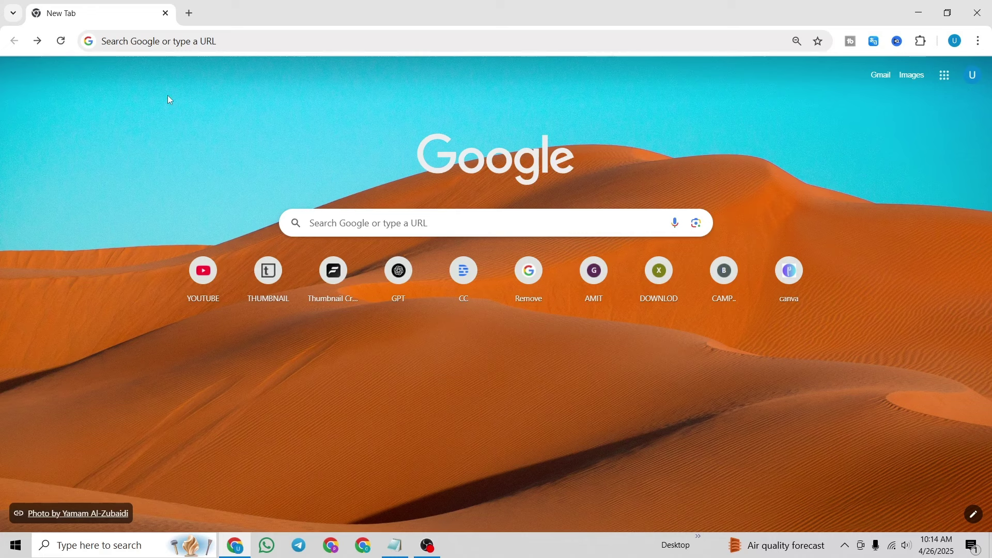
Step: Search Google for tencent cloud and open the official Tencent Cloud website
click(176, 45)
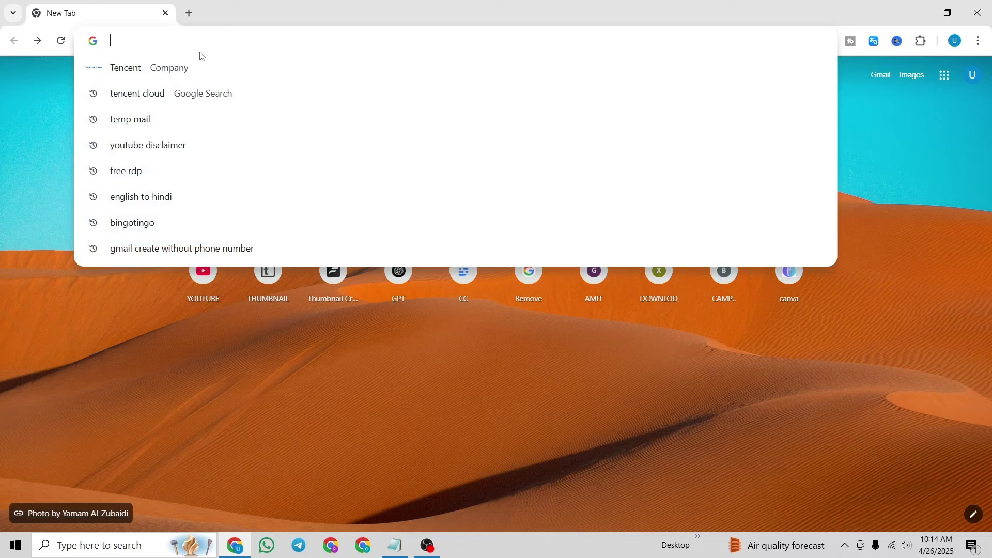
click(139, 96)
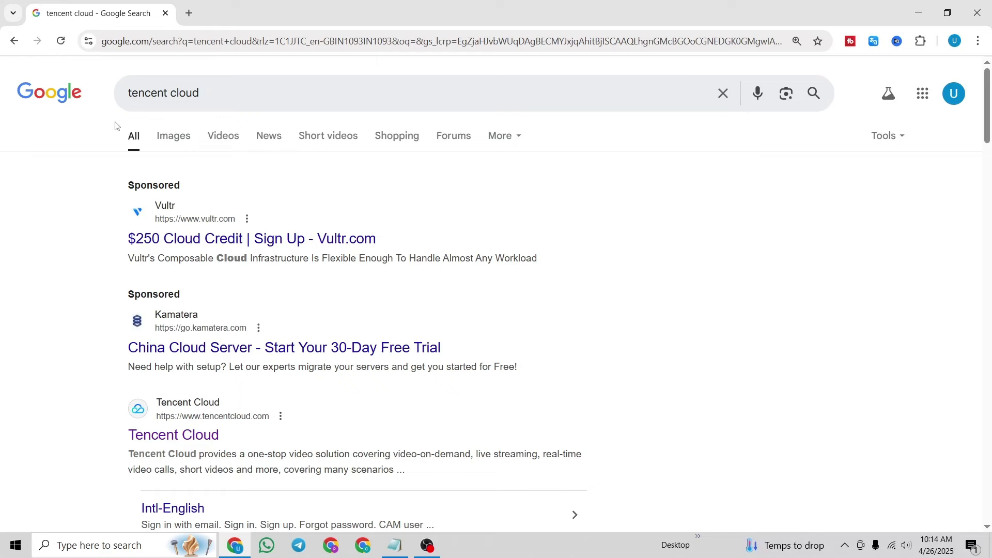
scroll(281, 155, down, 2)
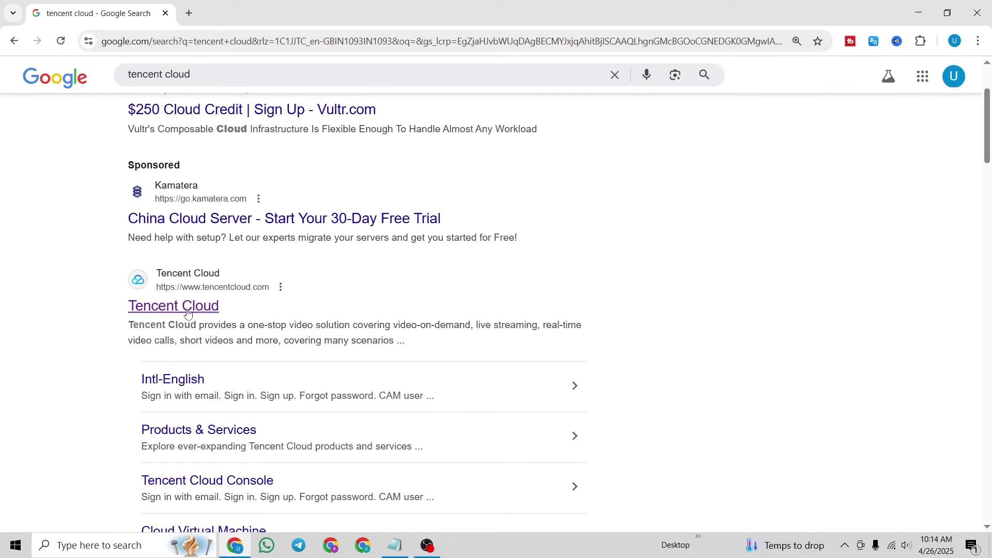
click(162, 306)
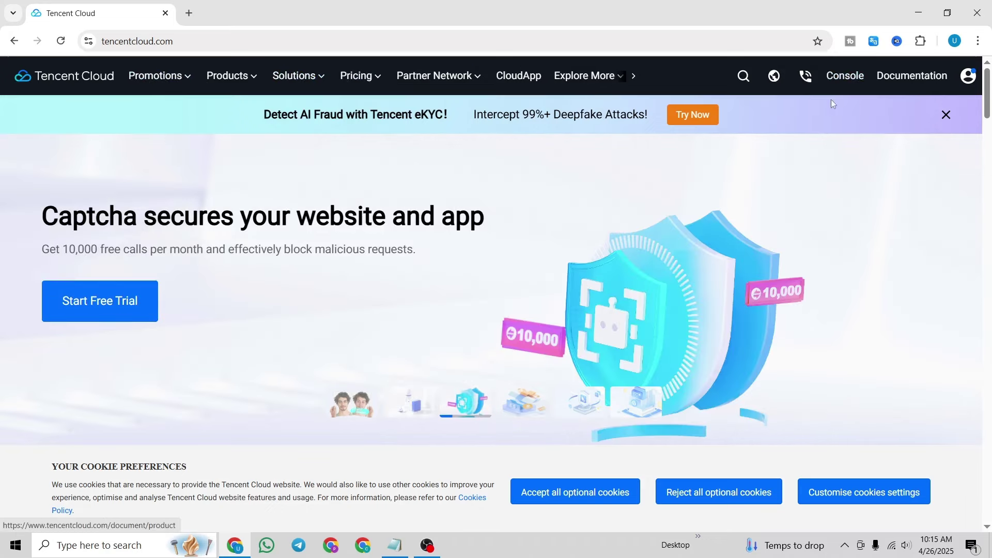
Step: Open the Cloud Virtual Machine instances in the Tencent Cloud console and choose the Sao Paulo region
click(849, 81)
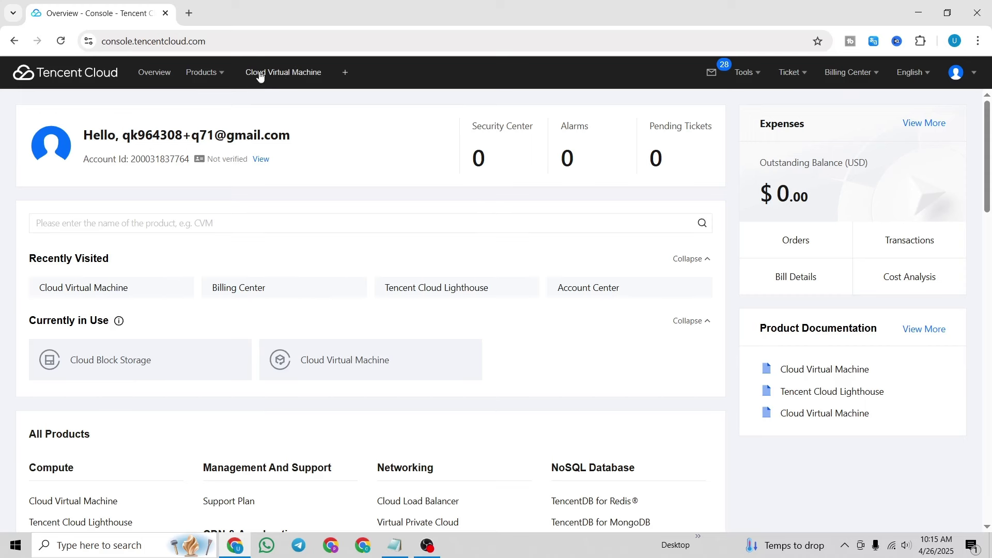
click(291, 74)
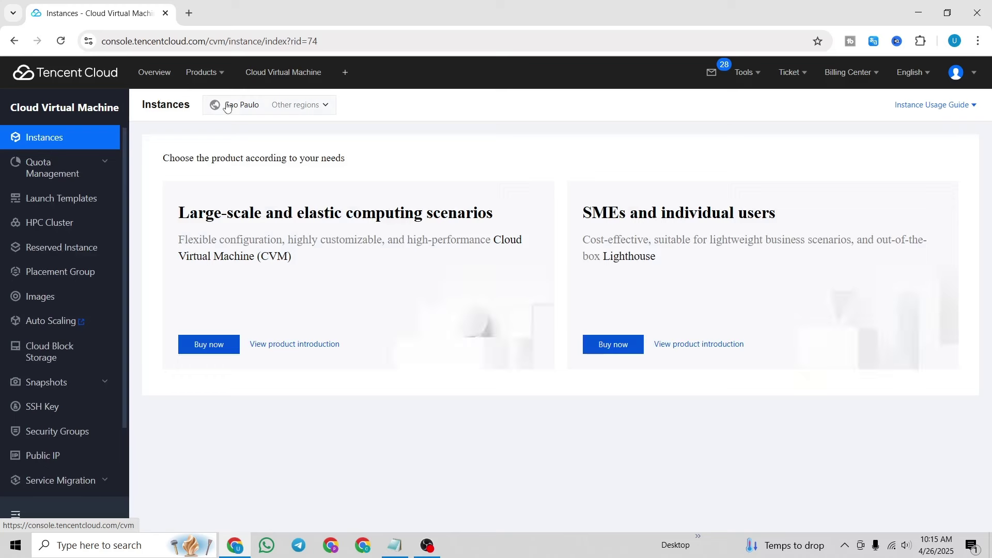
click(326, 105)
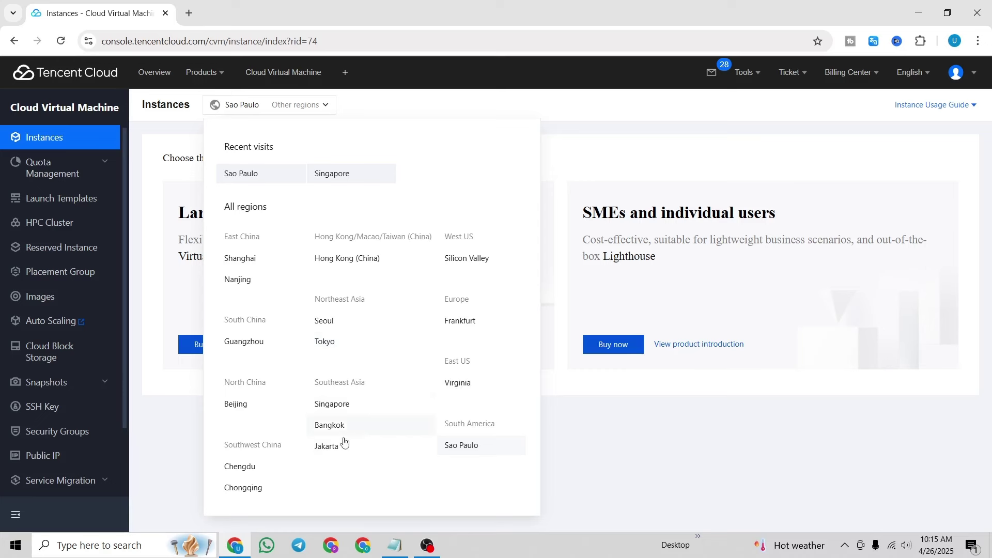
click(459, 450)
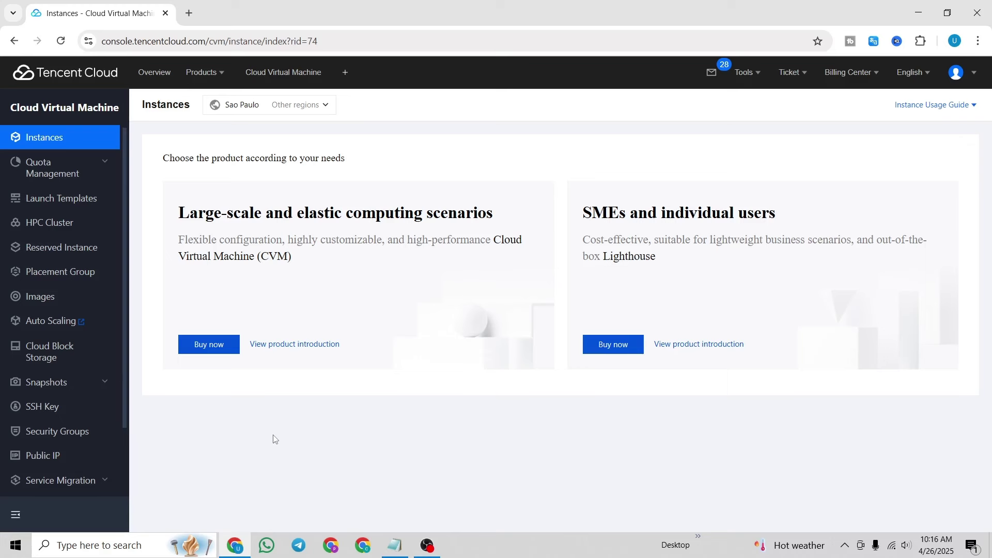
Step: Start a purchase of a Cloud Virtual Machine (CVM) and choose Spot instances as the billing mode
click(200, 344)
click(205, 346)
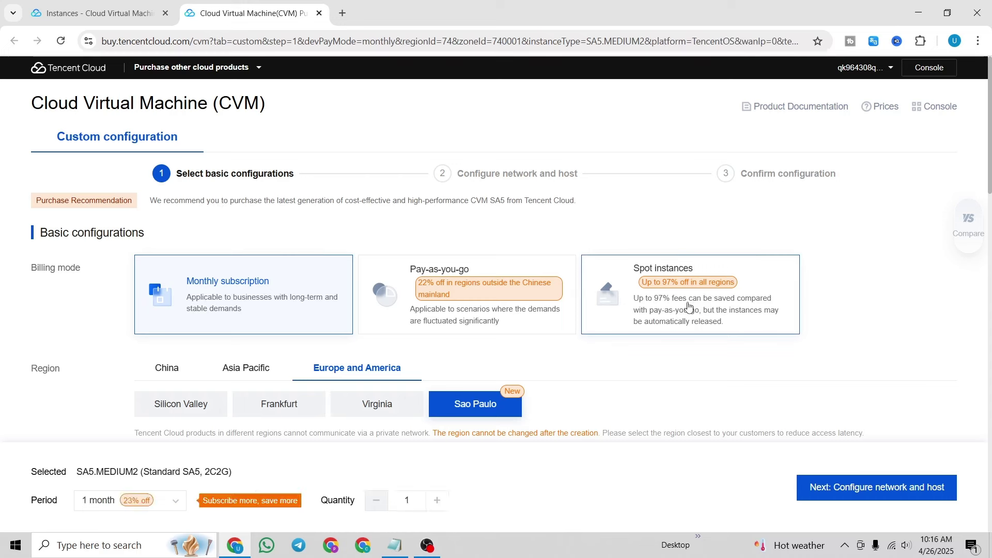
click(689, 306)
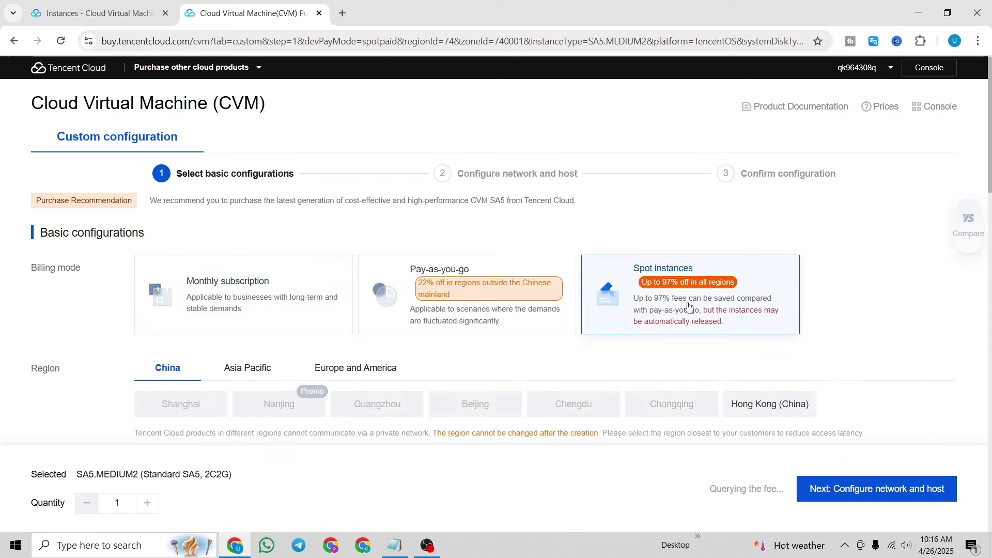
Step: Filter the instance configurations to 4 core CPUs
scroll(486, 235, down, 6)
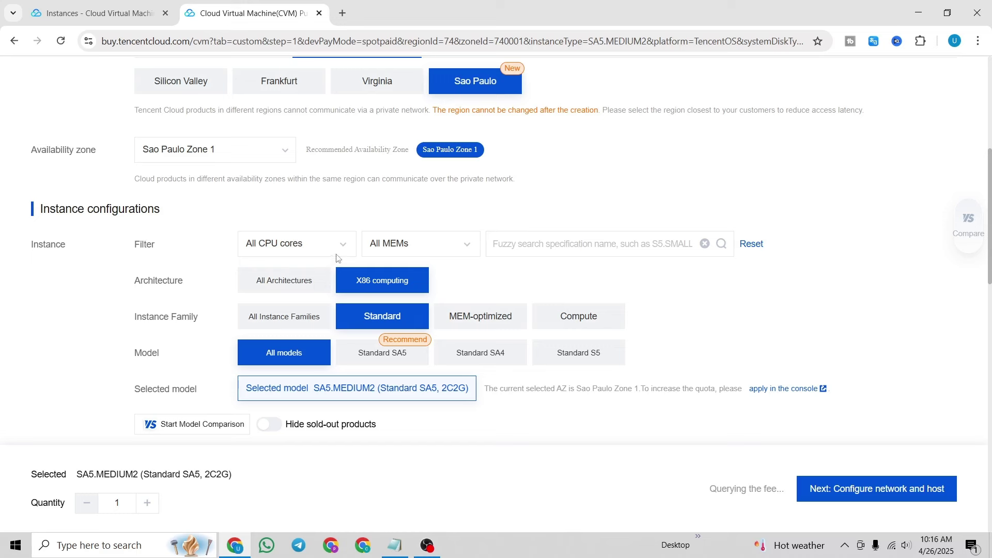
click(322, 249)
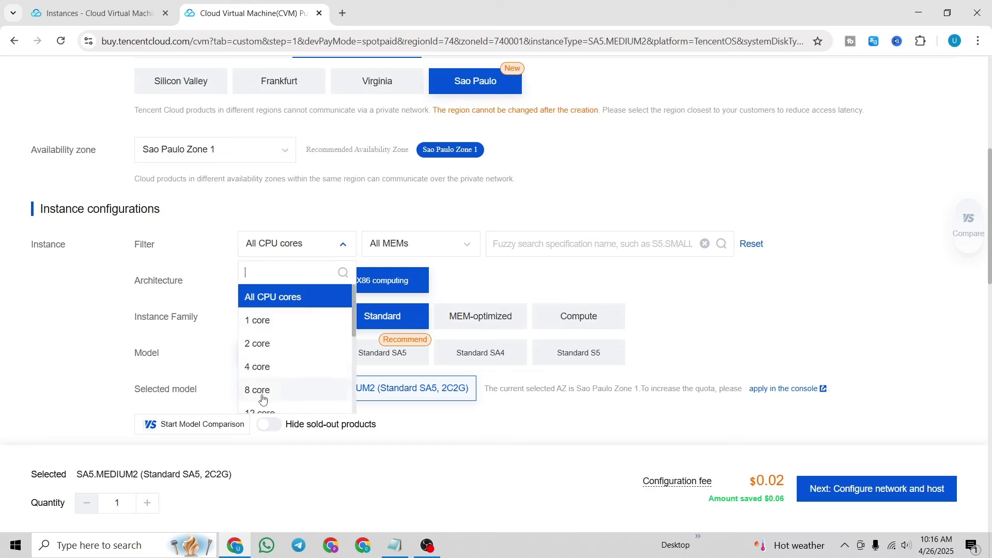
scroll(295, 344, down, 1)
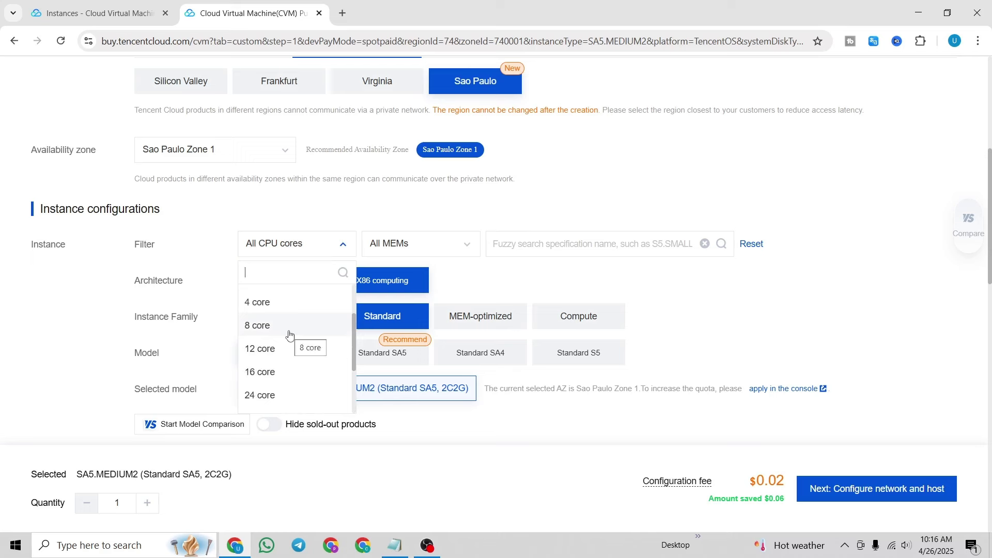
scroll(290, 339, up, 1)
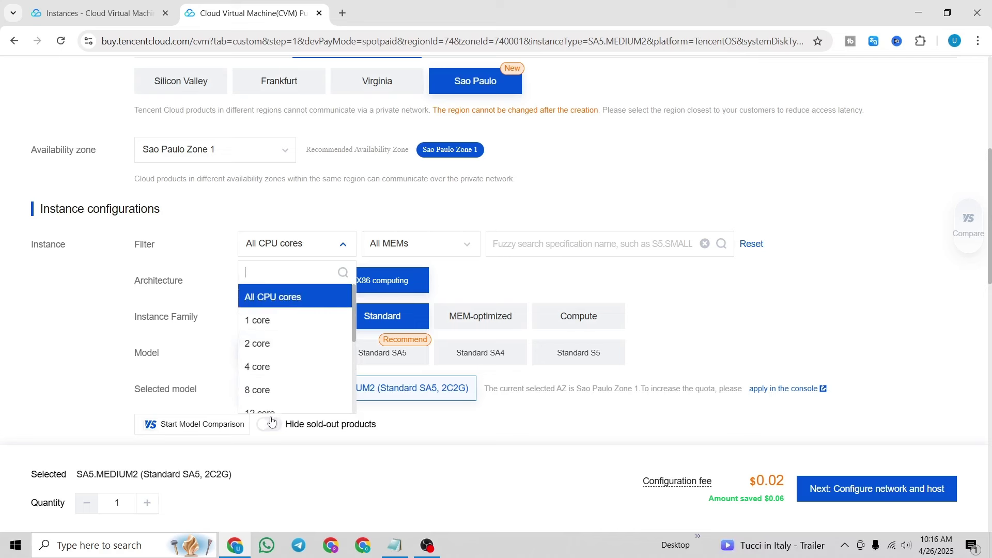
click(270, 367)
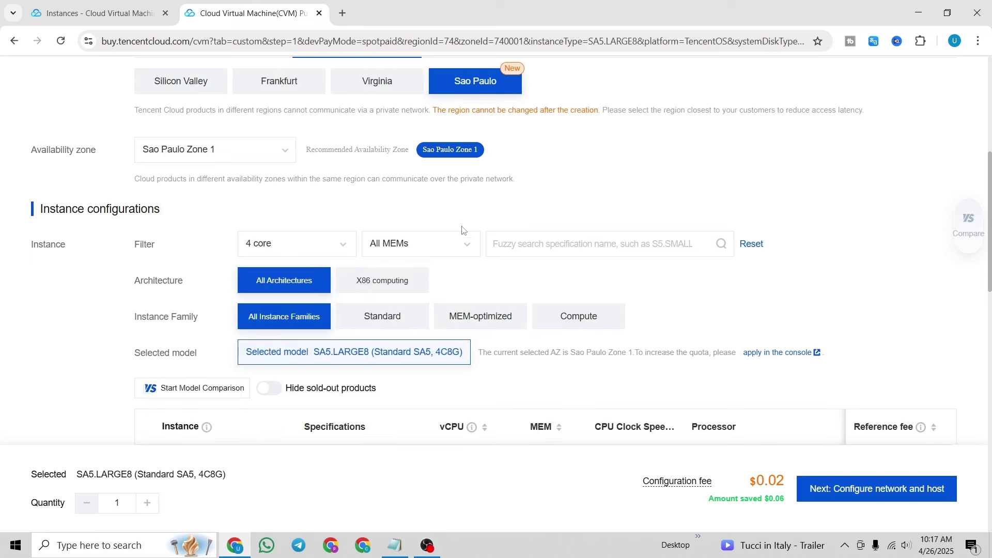
Step: Try the 16 core CPU filter and check which memory sizes it offers
click(460, 247)
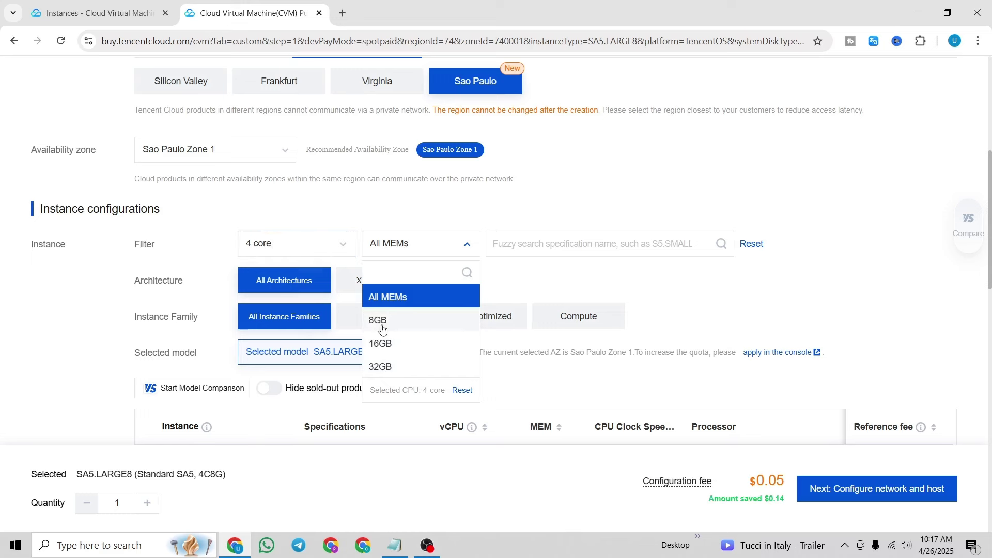
click(321, 247)
scroll(284, 372, down, 1)
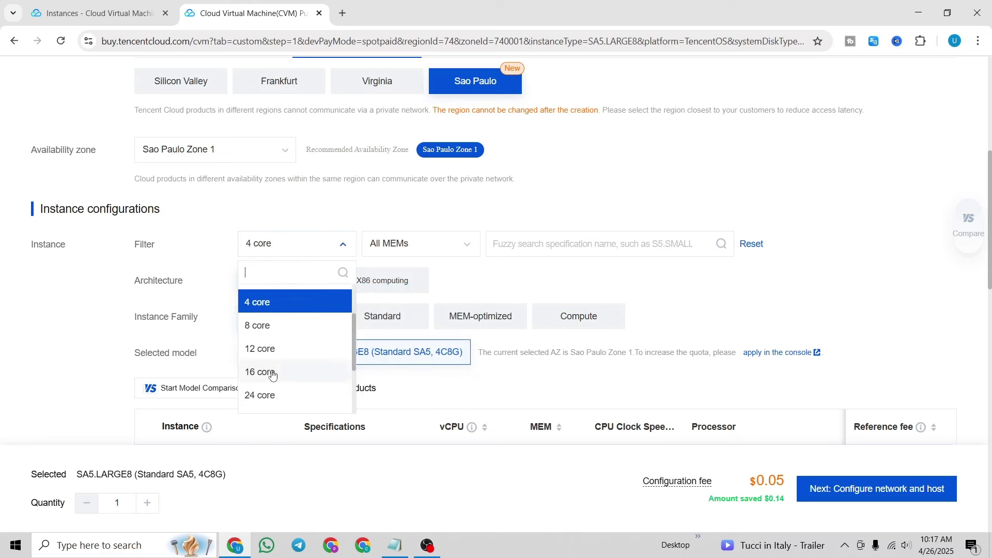
click(272, 372)
click(421, 249)
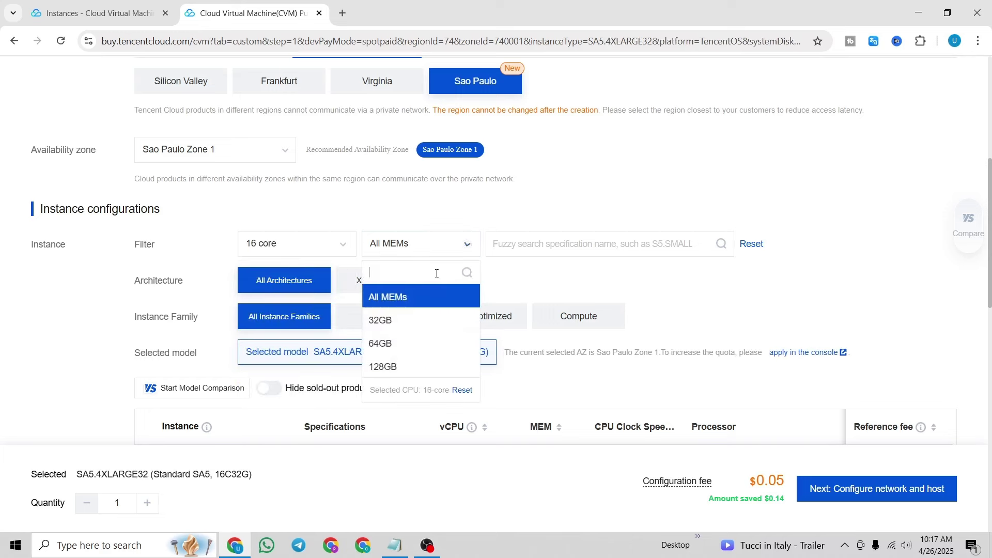
scroll(437, 273, down, 3)
scroll(414, 254, up, 3)
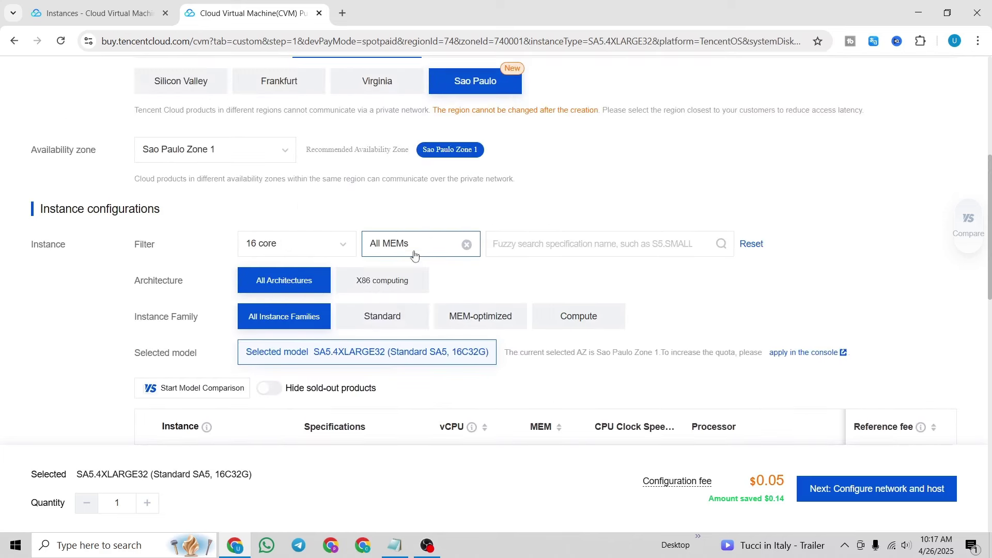
click(415, 254)
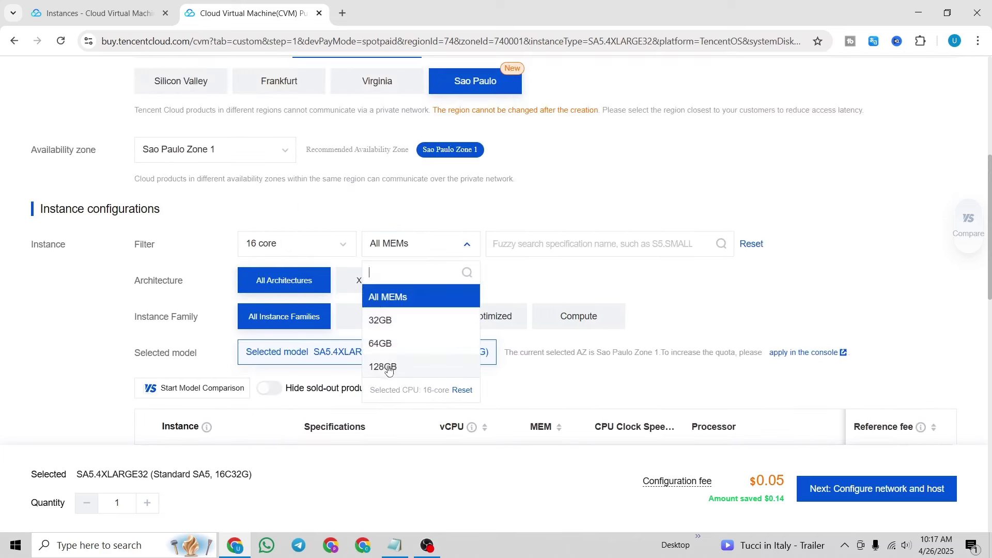
Step: Set the instance filters to 4 core CPU and 8GB of memory
click(283, 247)
scroll(264, 345, up, 3)
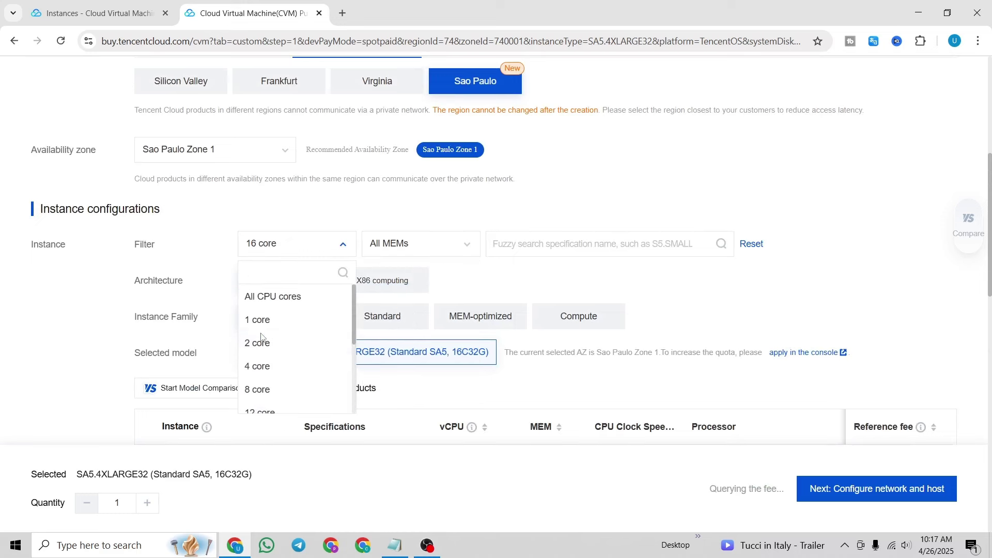
click(269, 368)
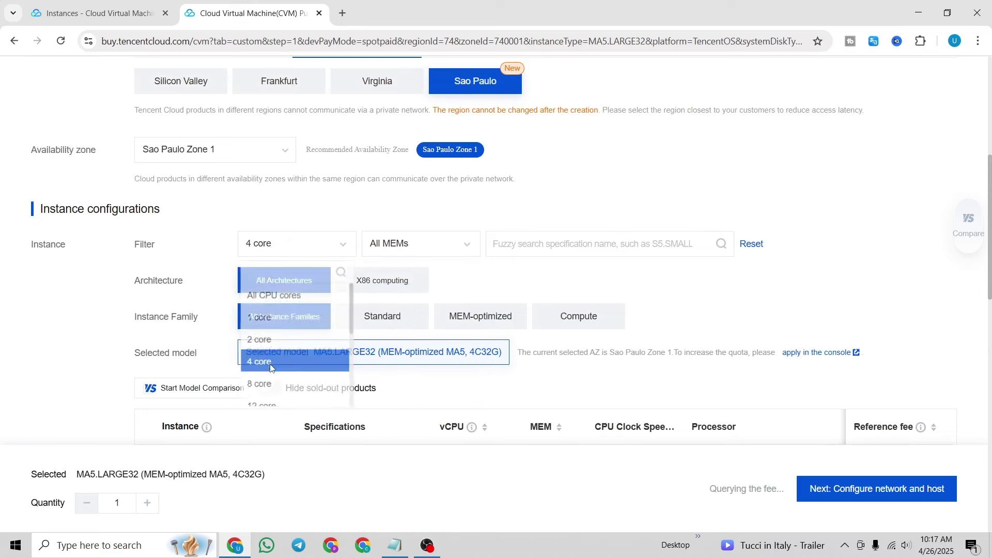
click(400, 242)
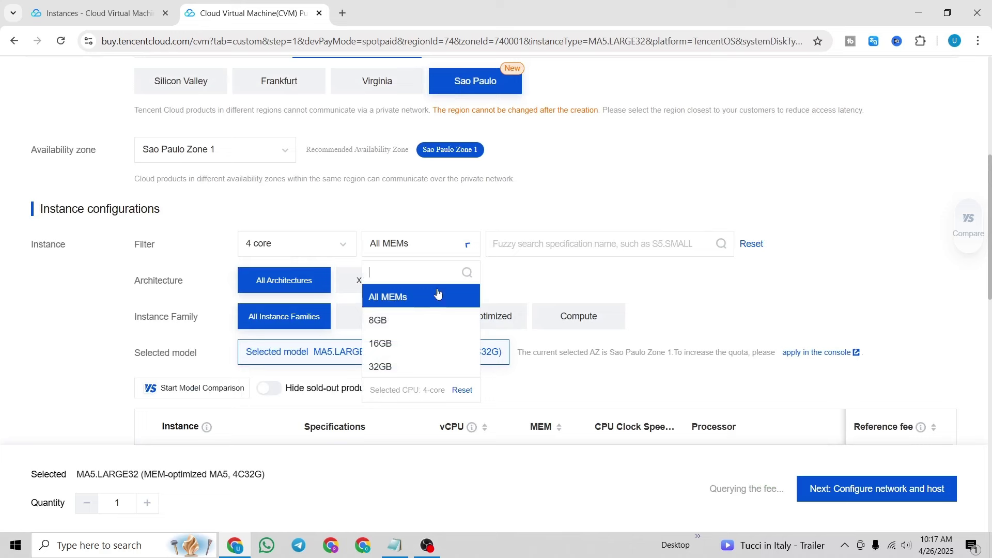
click(391, 323)
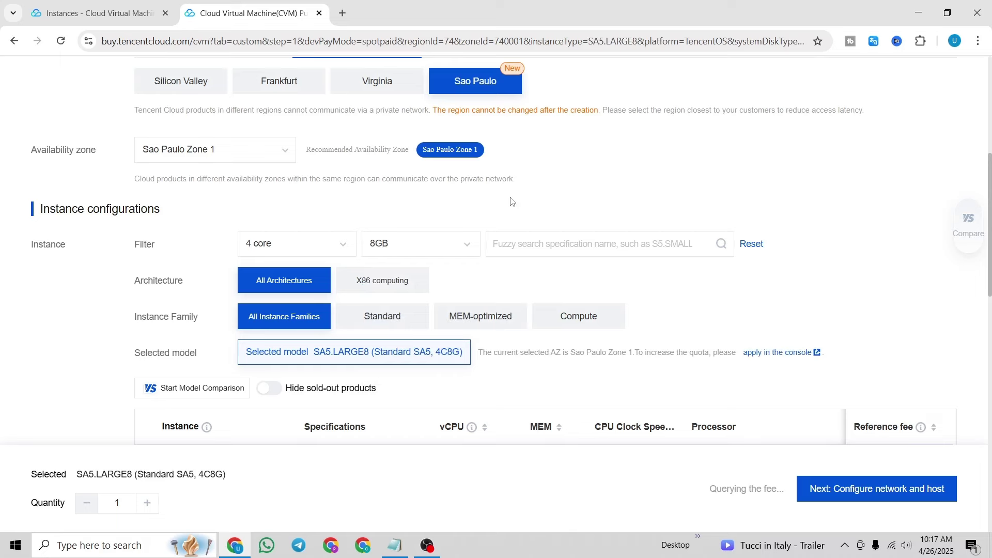
Step: Choose Windows as the public image platform for the instance
scroll(510, 201, down, 4)
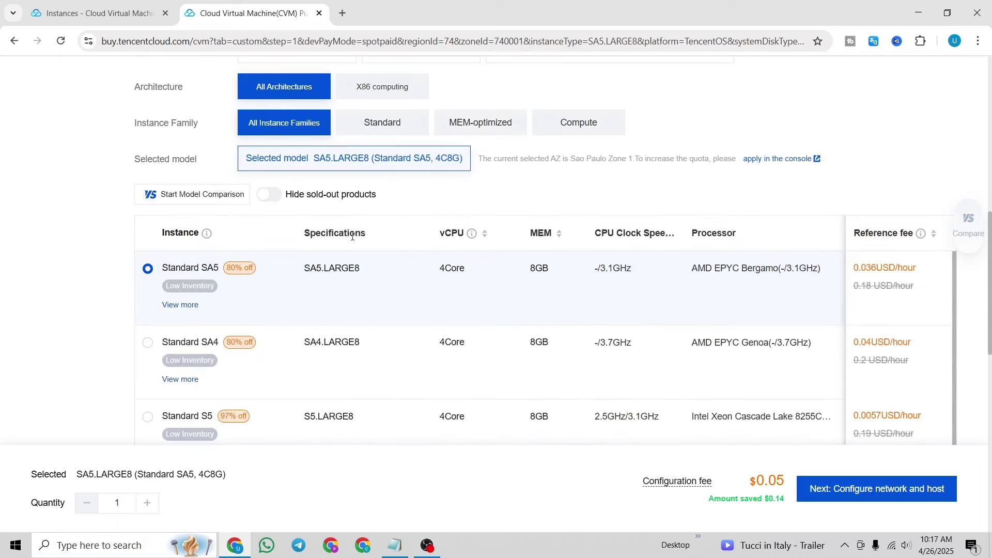
scroll(669, 136, down, 4)
scroll(669, 136, down, 3)
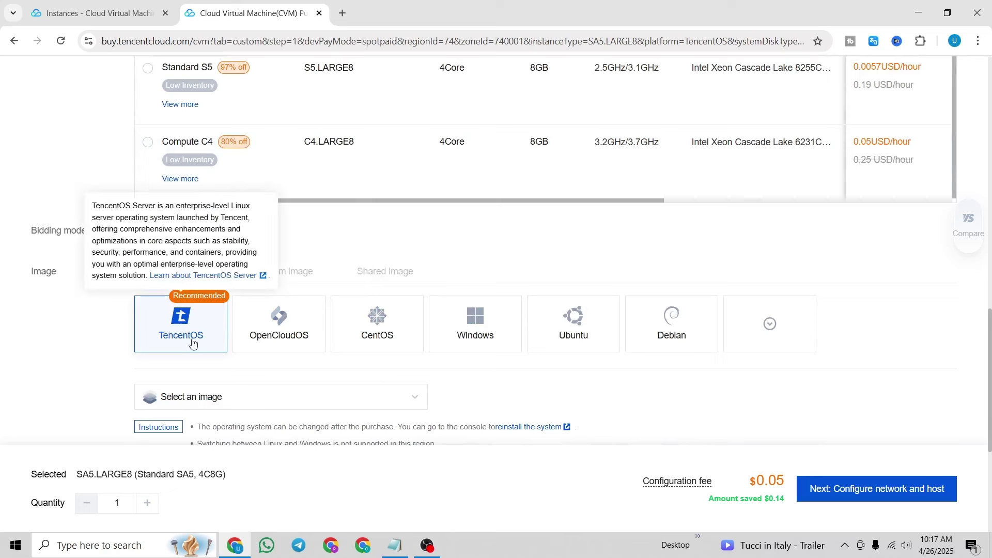
click(494, 340)
Step: Select the Windows Server 2025 DataCenter 64bit EN image for the instance
scroll(129, 341, down, 3)
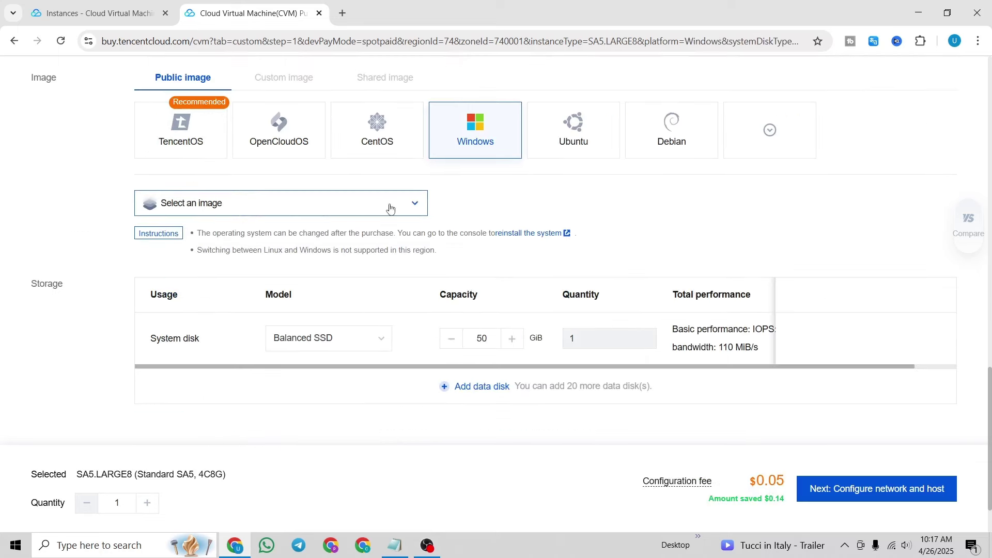
click(410, 205)
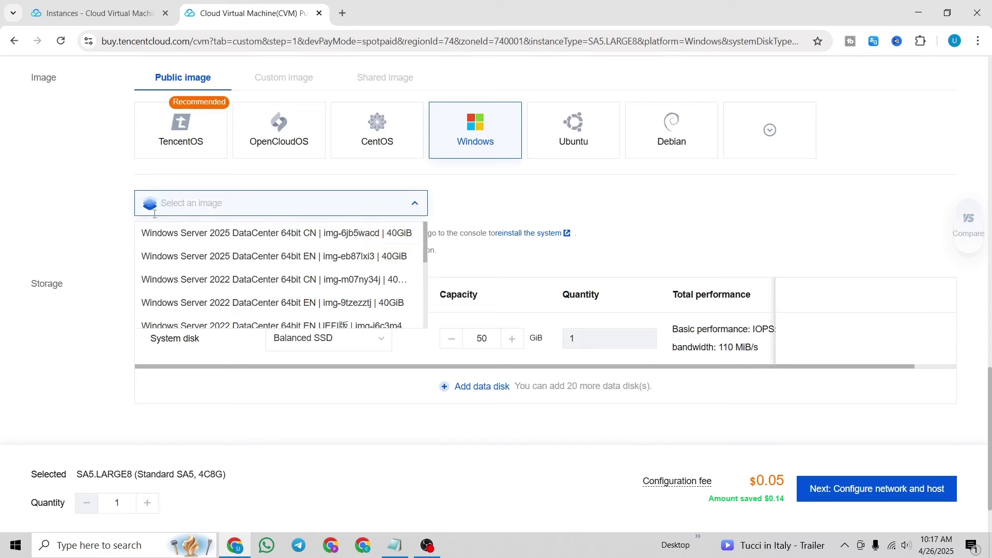
click(418, 207)
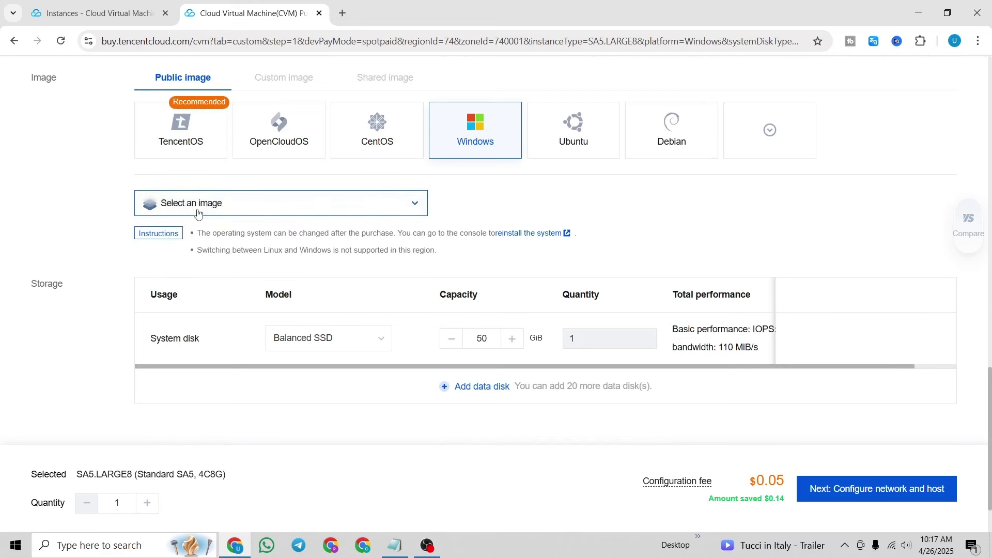
click(412, 216)
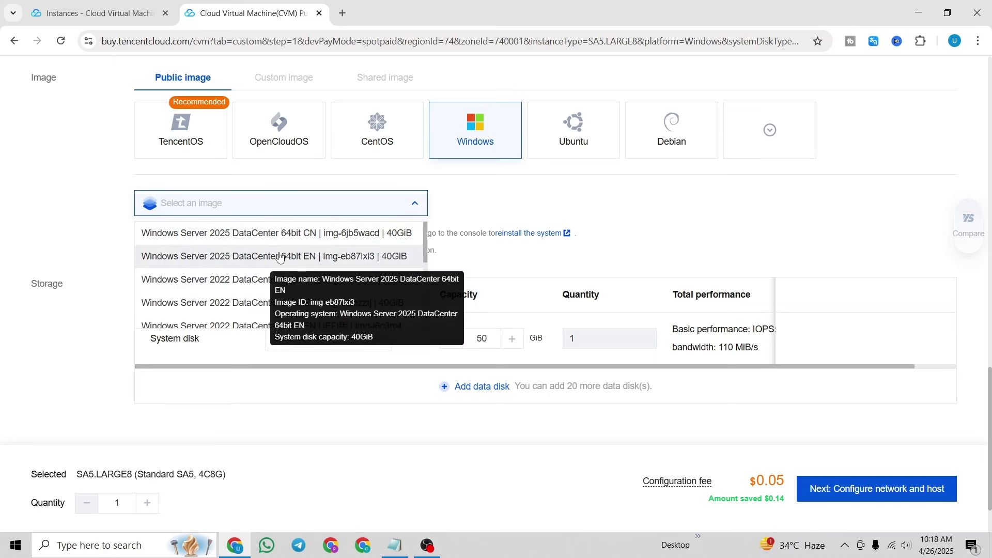
click(332, 256)
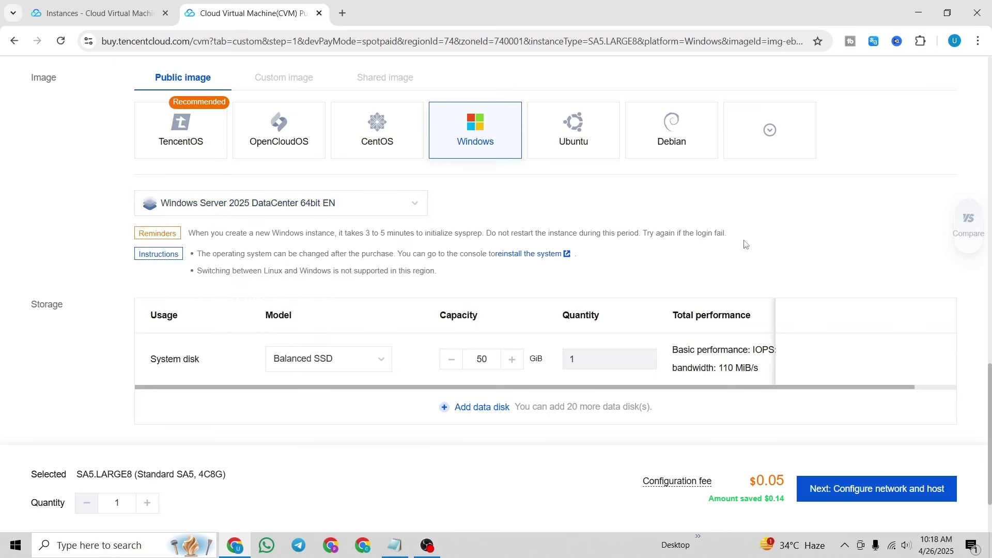
scroll(270, 273, down, 2)
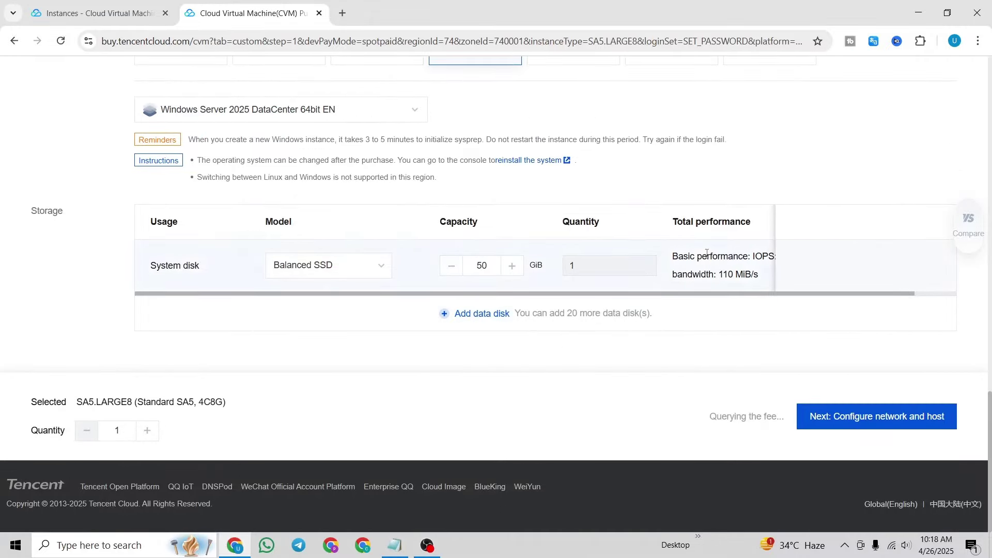
Step: Recheck the SA5.LARGE8 selection, proceed to the network and host configuration, and accept the spot instance details
scroll(733, 217, up, 1)
scroll(731, 230, up, 8)
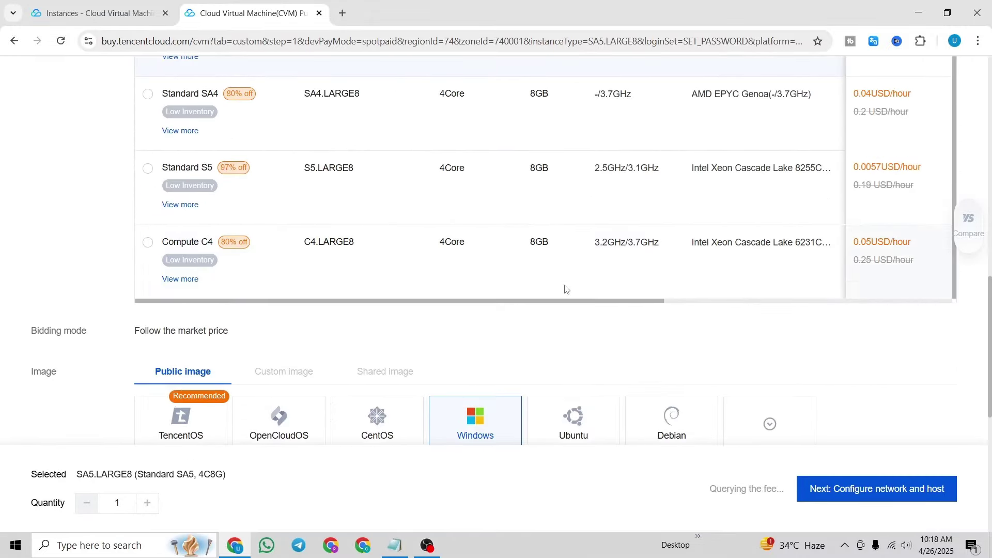
scroll(743, 372, up, 2)
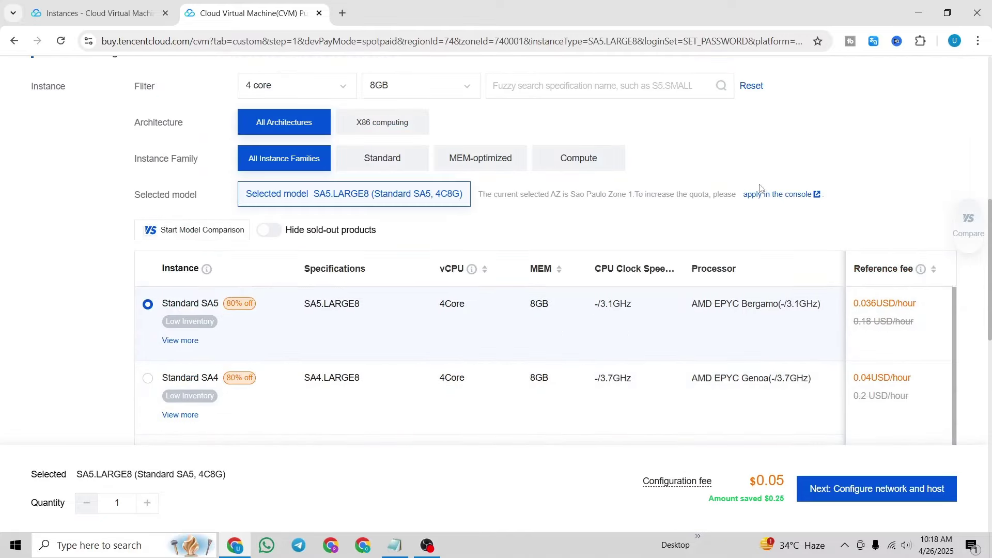
scroll(760, 188, down, 5)
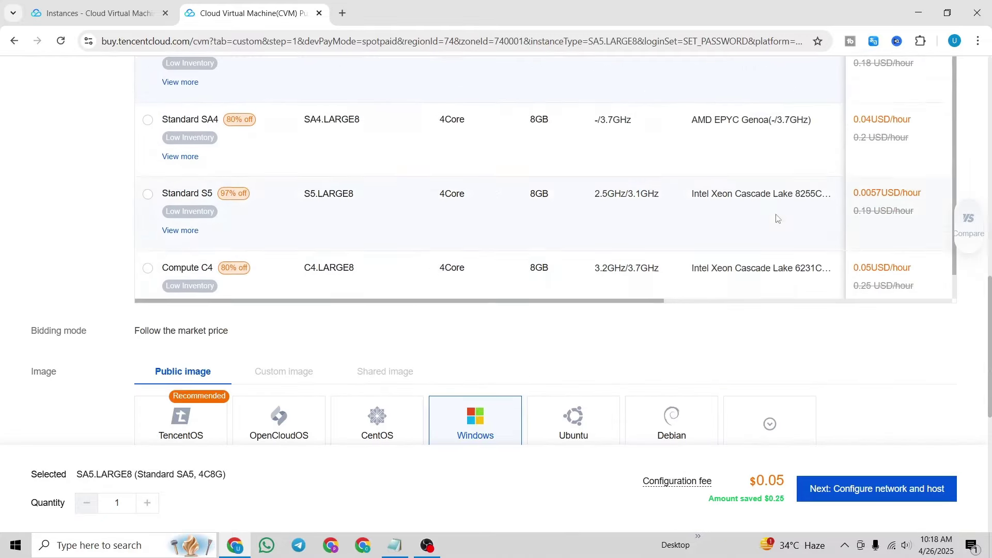
click(876, 497)
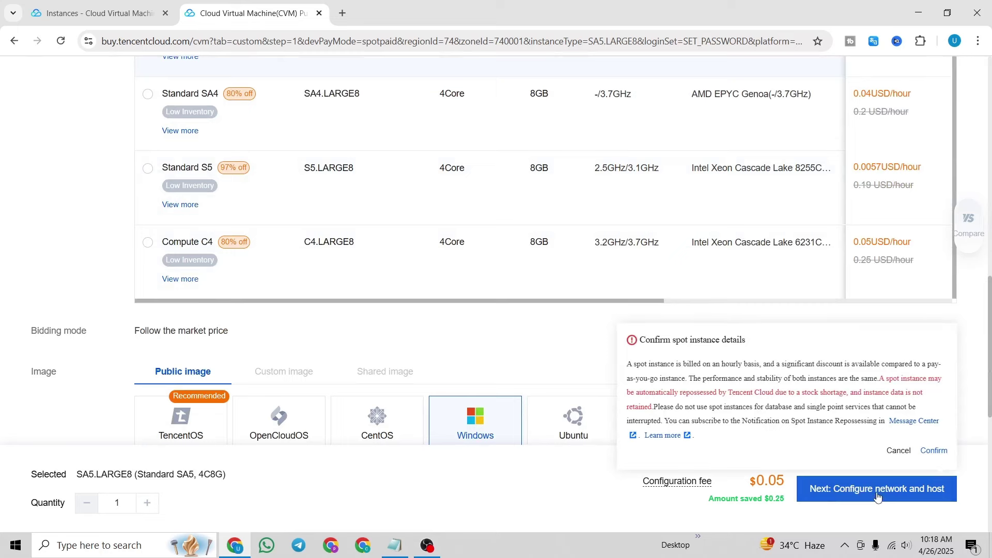
click(936, 452)
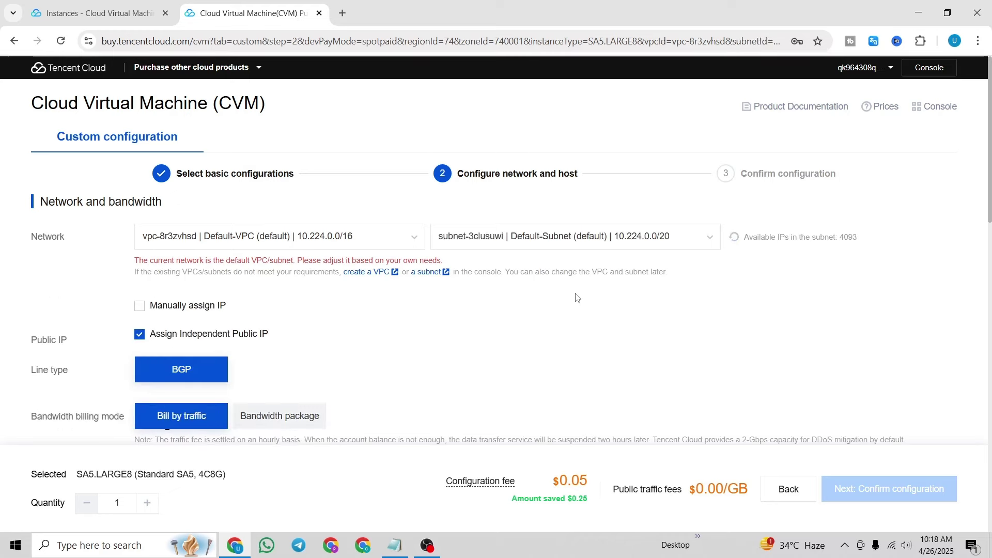
Step: Set the instance's public network bandwidth to the maximum of 200 Mbps
scroll(576, 297, down, 5)
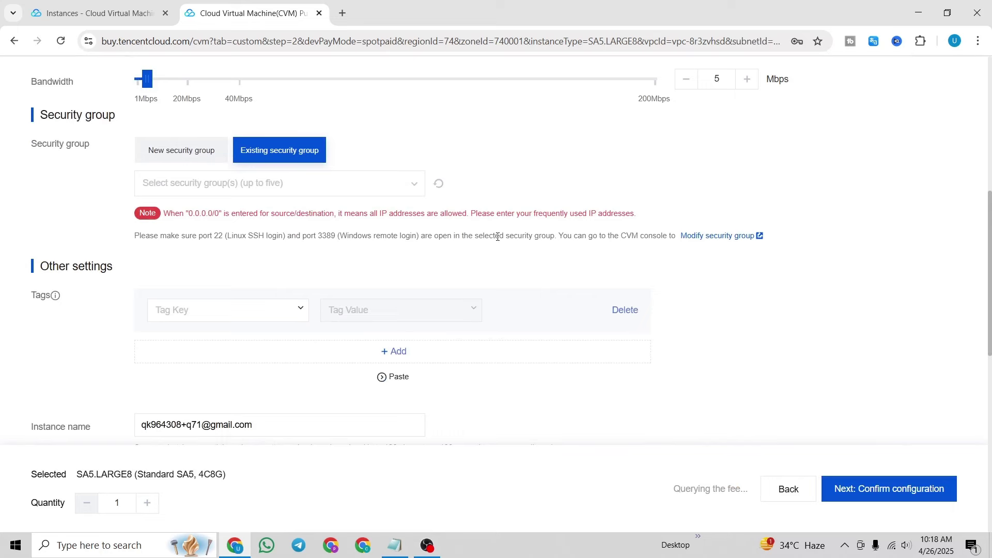
scroll(498, 236, up, 4)
mouse_move(146, 272)
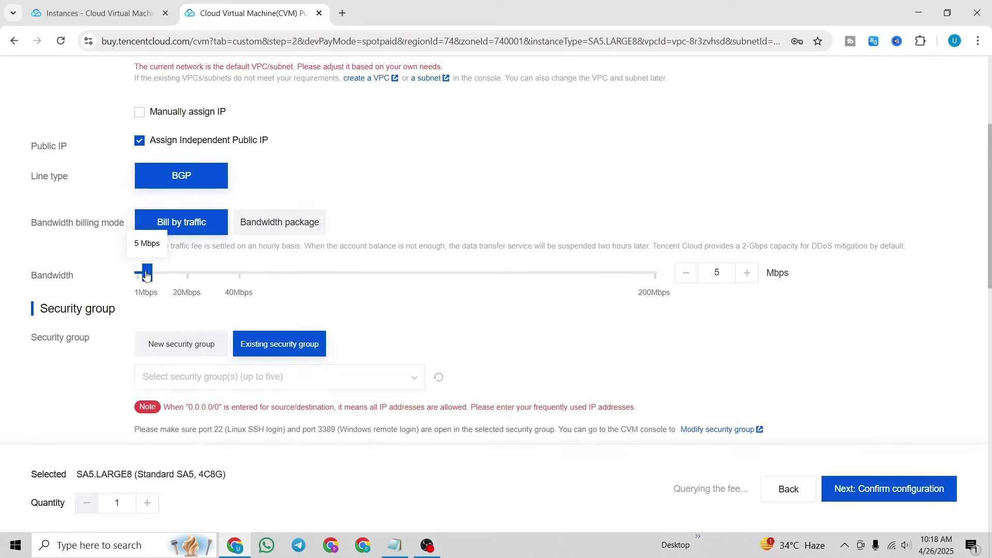
drag(146, 274, 677, 281)
double_click(708, 281)
click(821, 272)
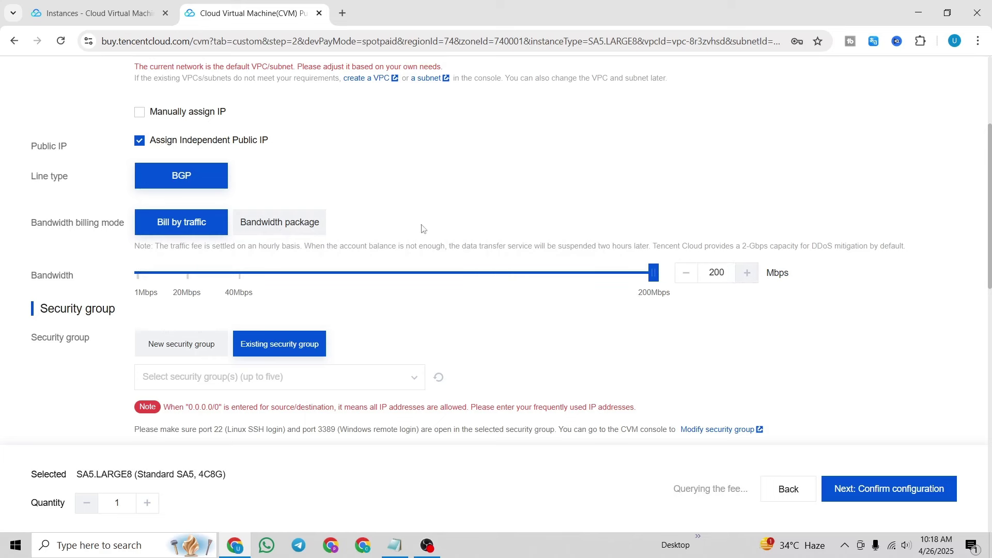
scroll(563, 259, down, 4)
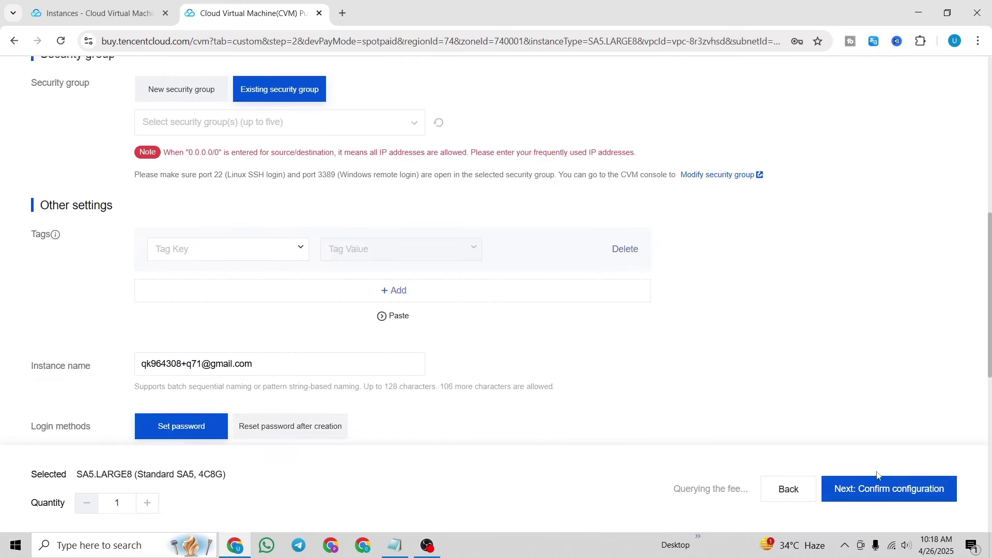
scroll(878, 481, up, 3)
click(902, 488)
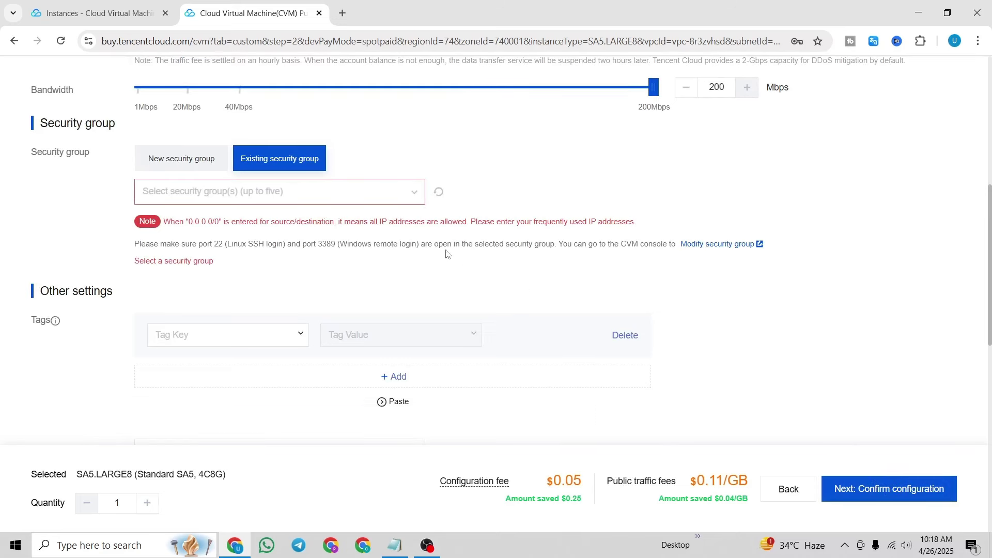
click(412, 193)
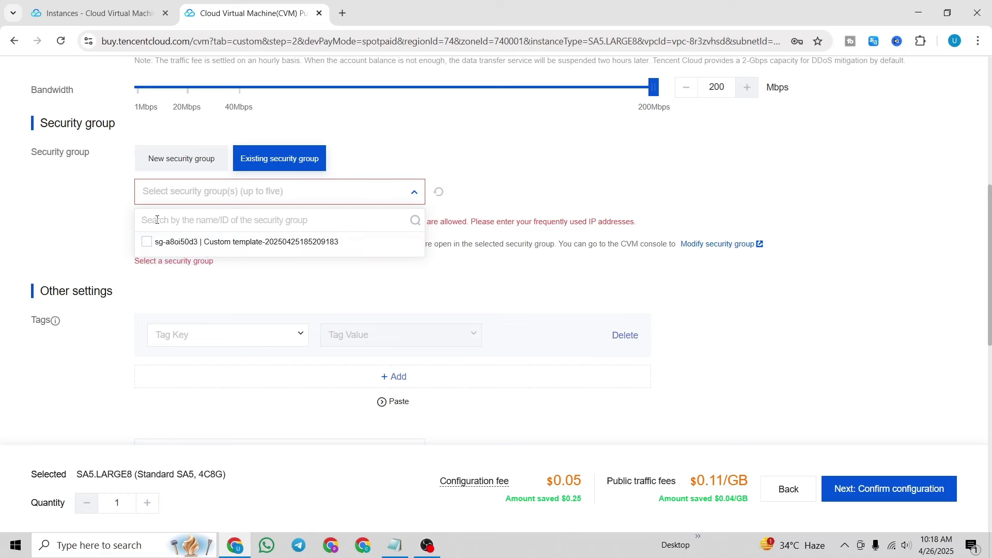
click(147, 245)
click(91, 227)
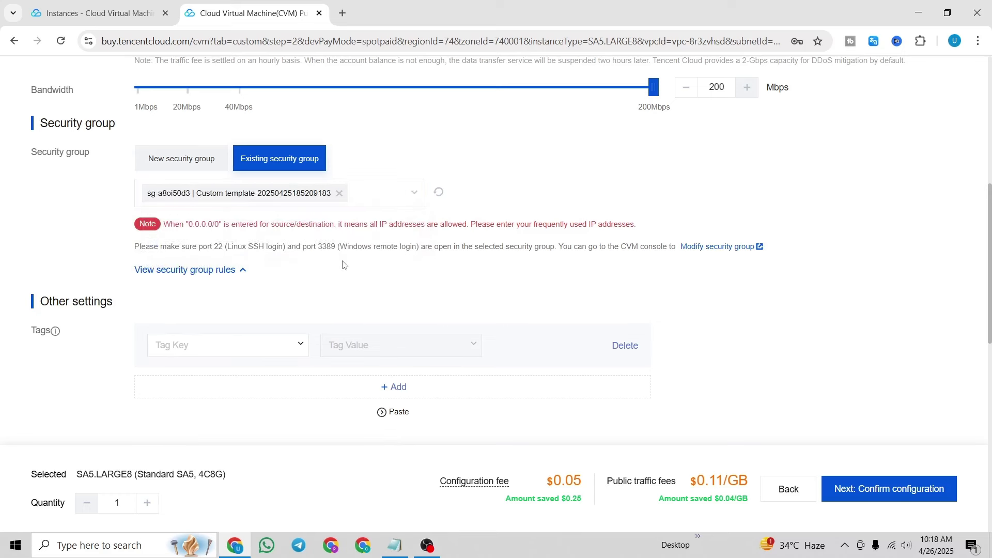
Step: Fill in the Confirm password field with the Administrator login password and proceed to the configuration confirmation
click(884, 487)
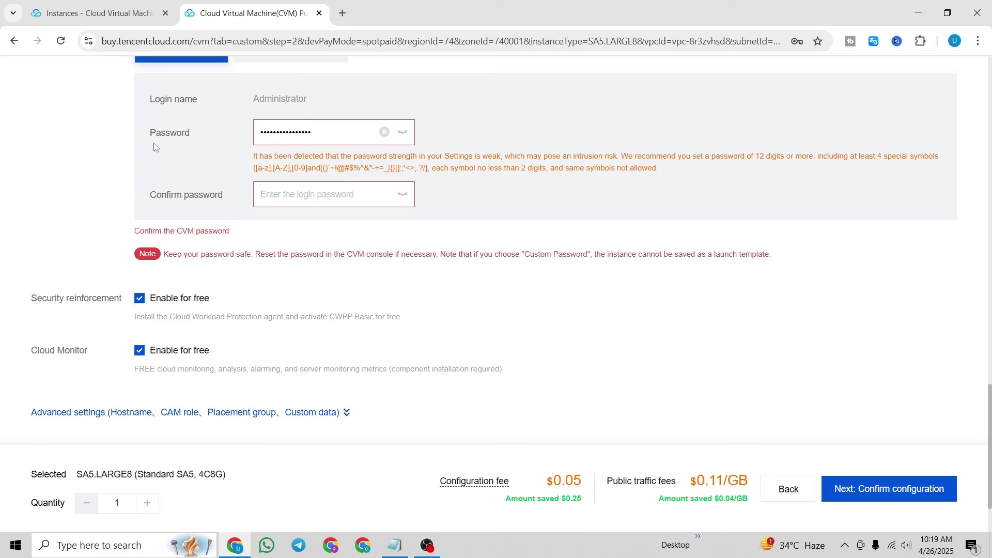
click(329, 132)
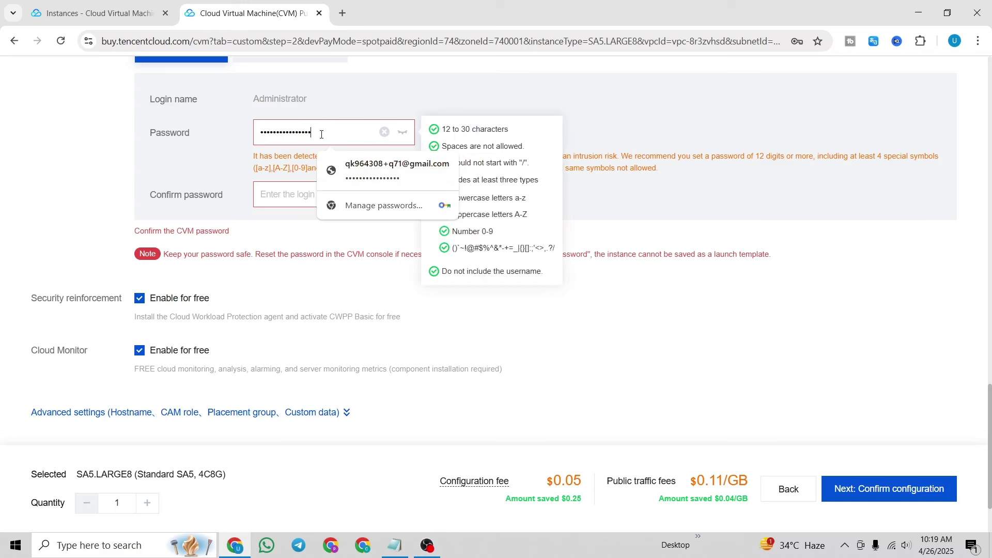
drag(322, 134, 249, 136)
click(266, 192)
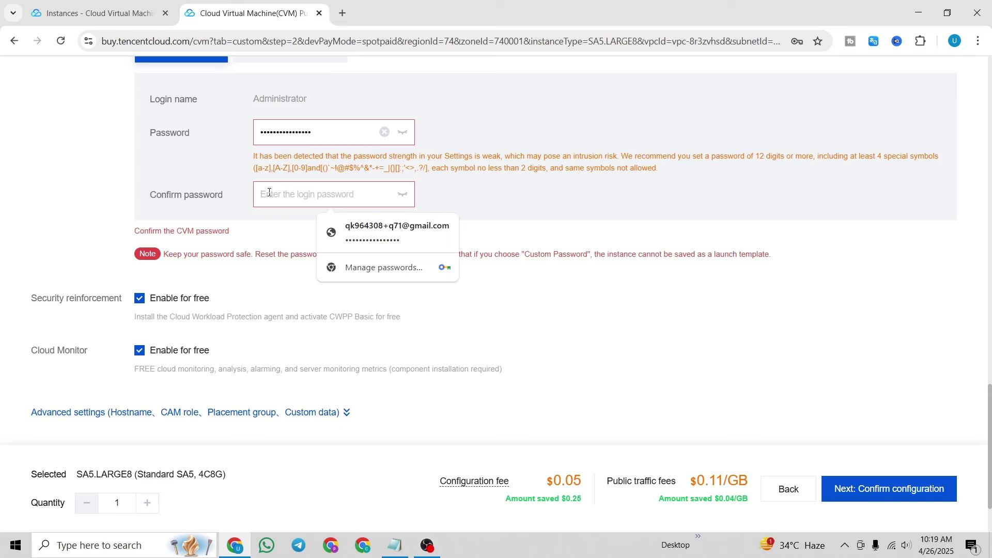
key(ctrl+v)
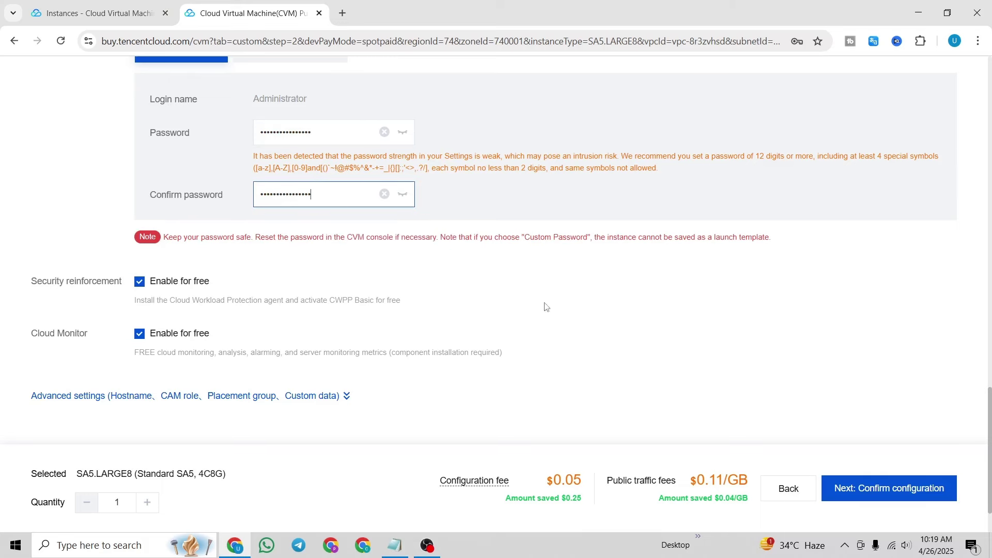
click(884, 490)
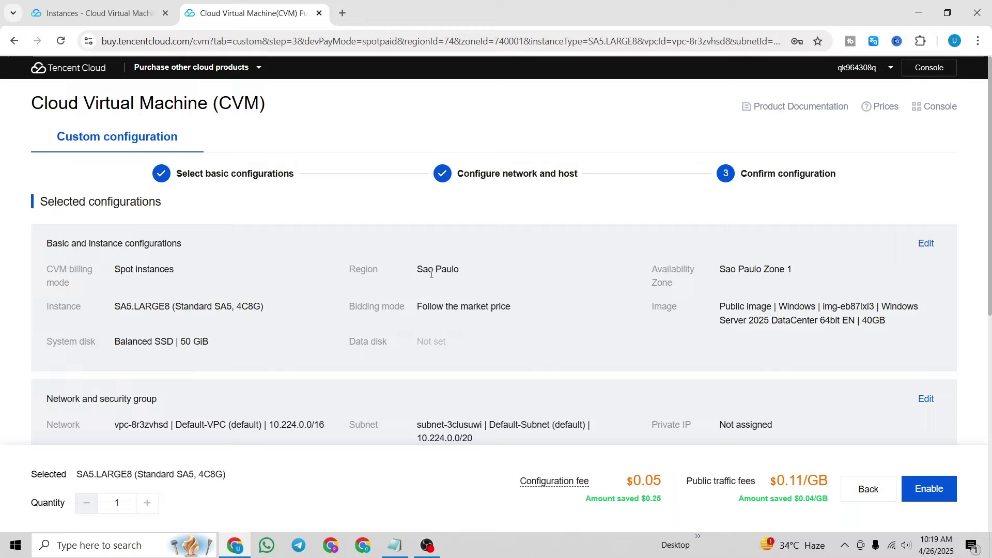
Step: Review the selected configurations, accept the service terms and the spot instance risks, and enable the instance
scroll(431, 274, down, 8)
scroll(548, 155, up, 5)
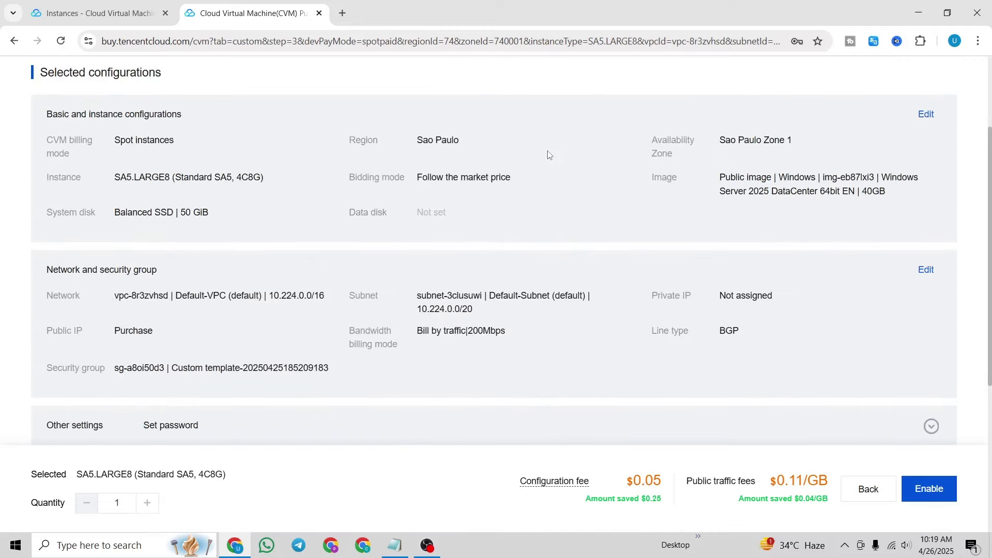
scroll(548, 155, down, 5)
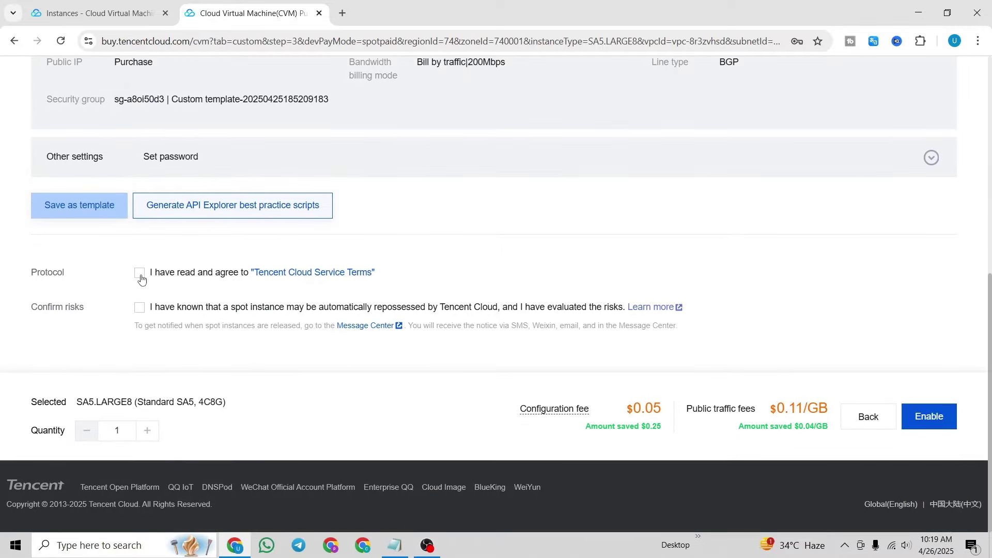
click(140, 277)
click(140, 308)
click(934, 419)
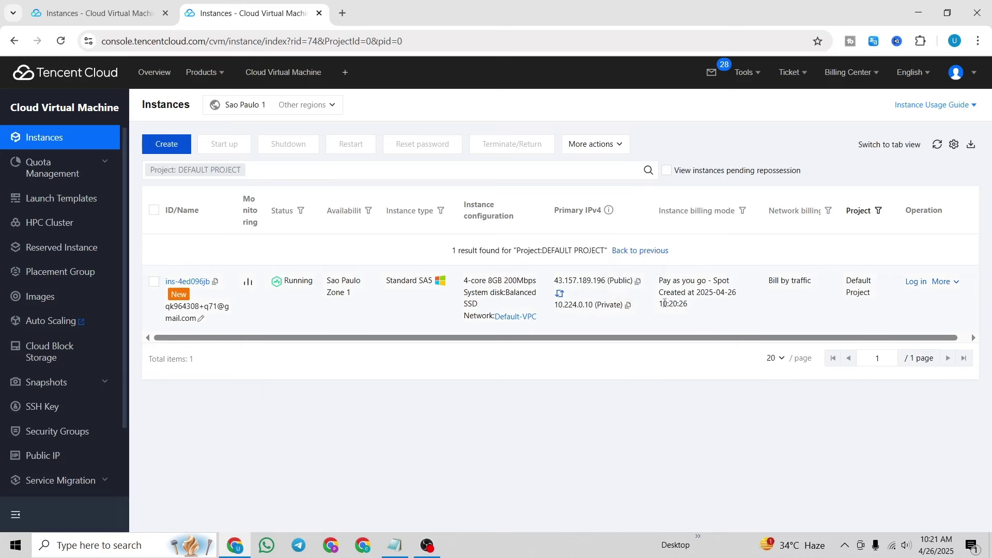
Step: Copy the new instance's public IPv4 address and try to connect to 43.157.189.196 with Remote Desktop Connection
click(639, 284)
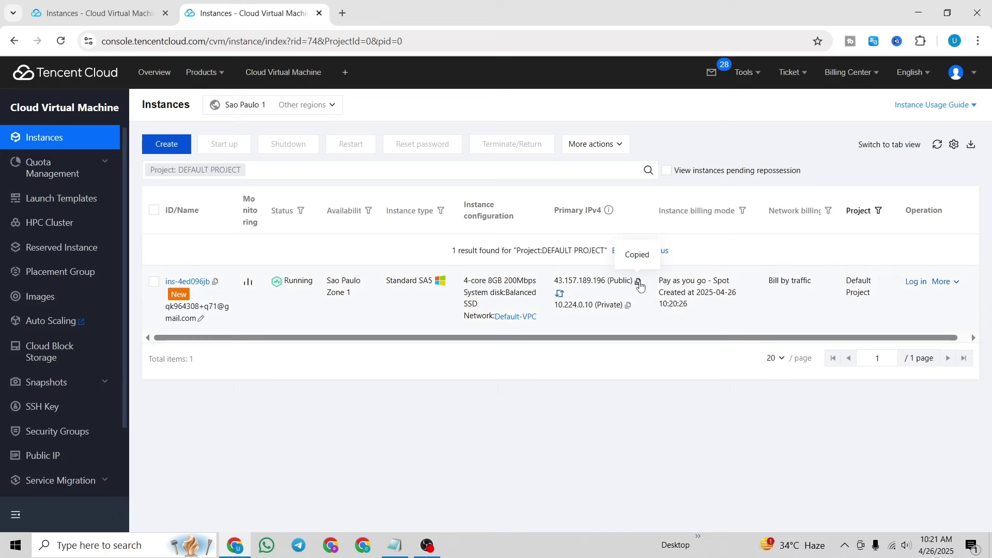
click(72, 546)
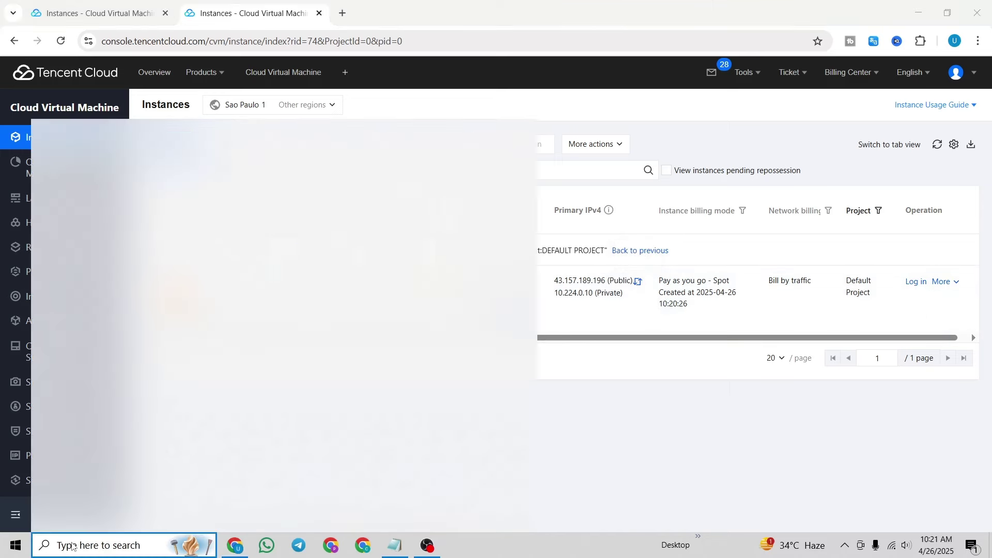
click(139, 297)
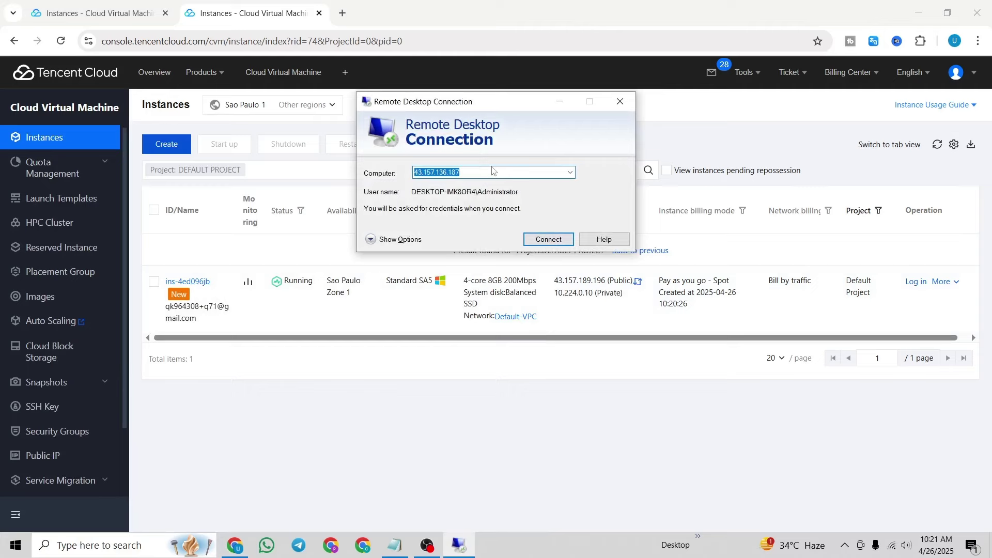
key(ctrl+v)
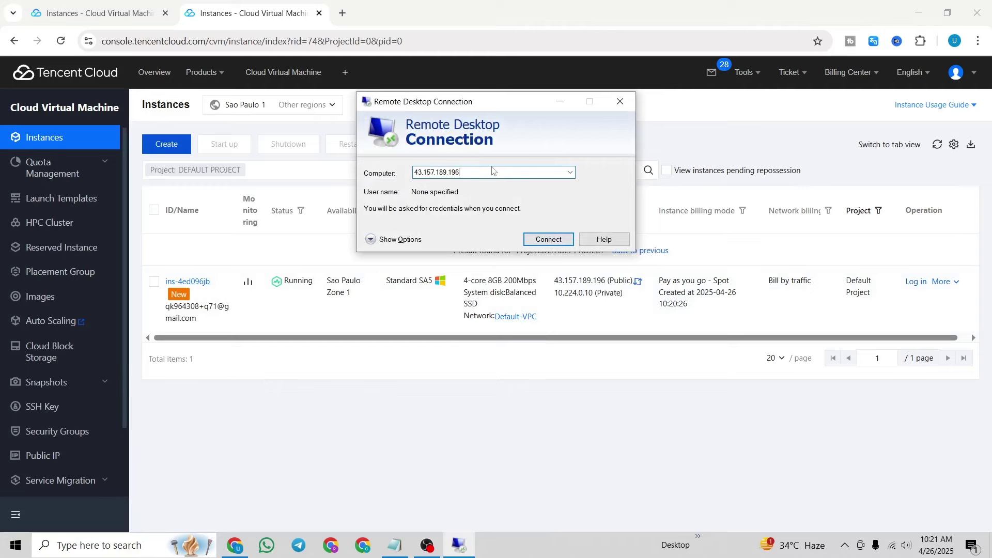
drag(514, 104, 518, 157)
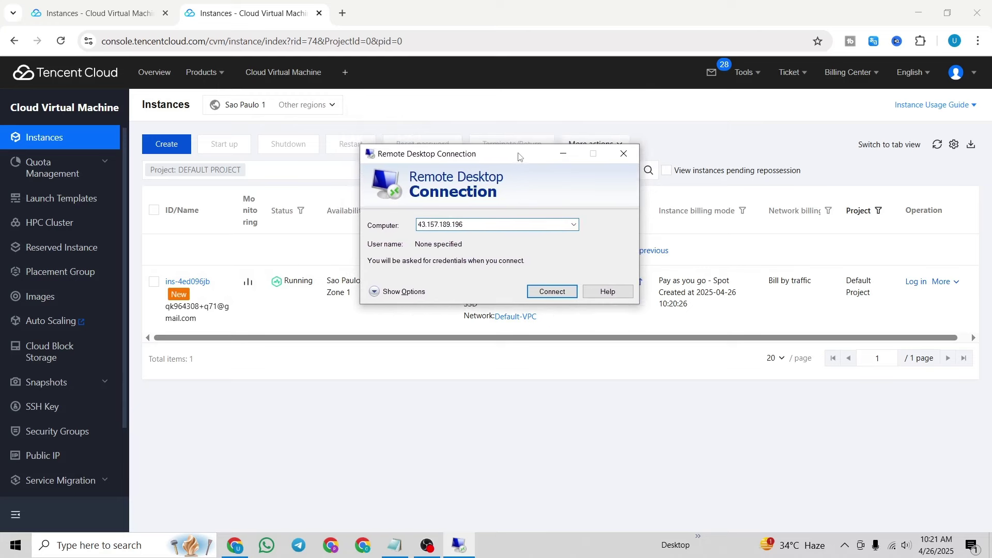
click(563, 290)
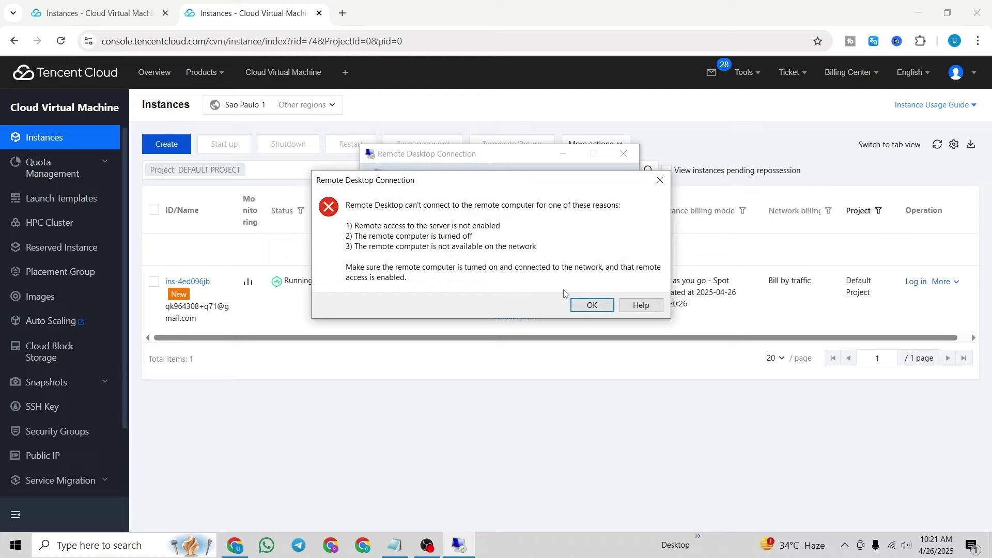
click(660, 180)
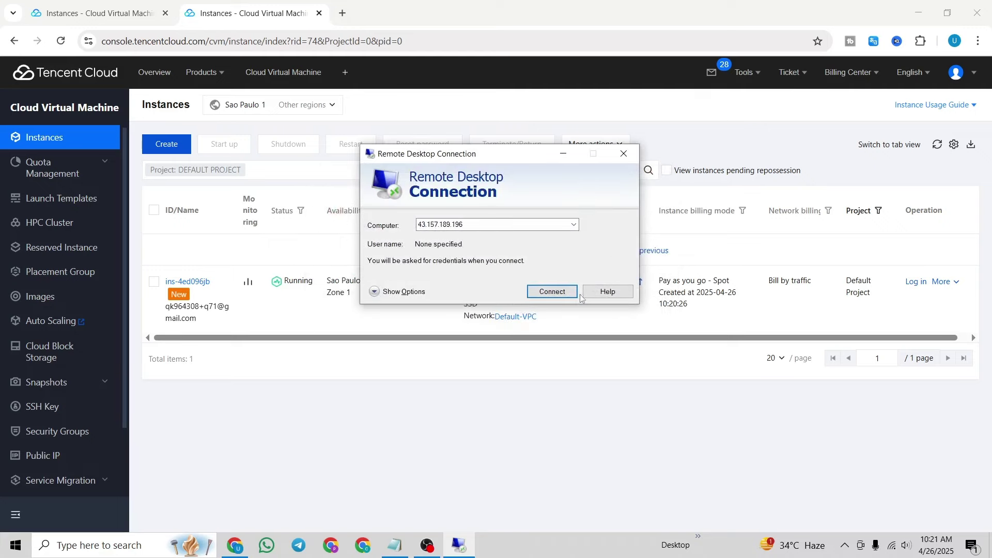
click(624, 154)
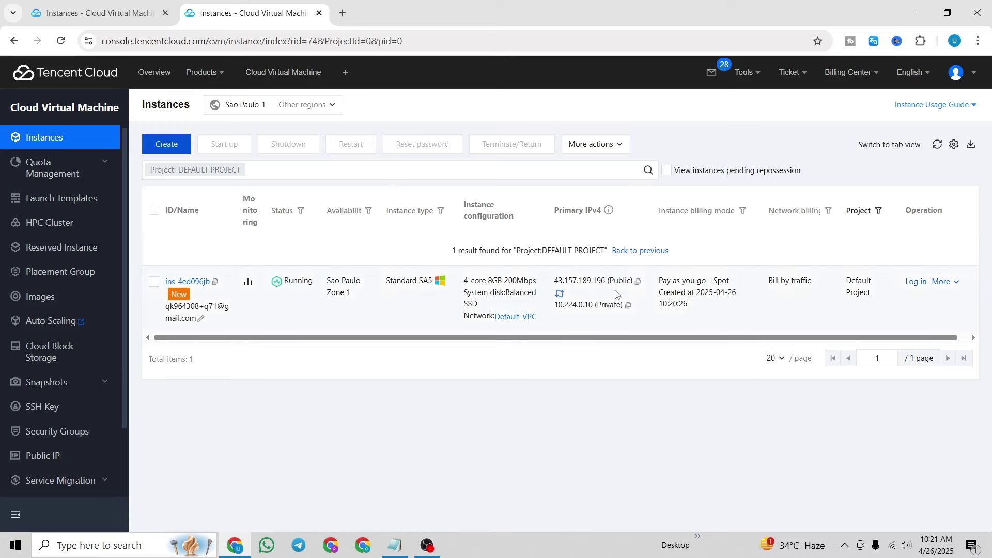
Step: Copy the instance's public IPv4 address again and connect to 43.157.189.196 in Remote Desktop Connection
click(639, 282)
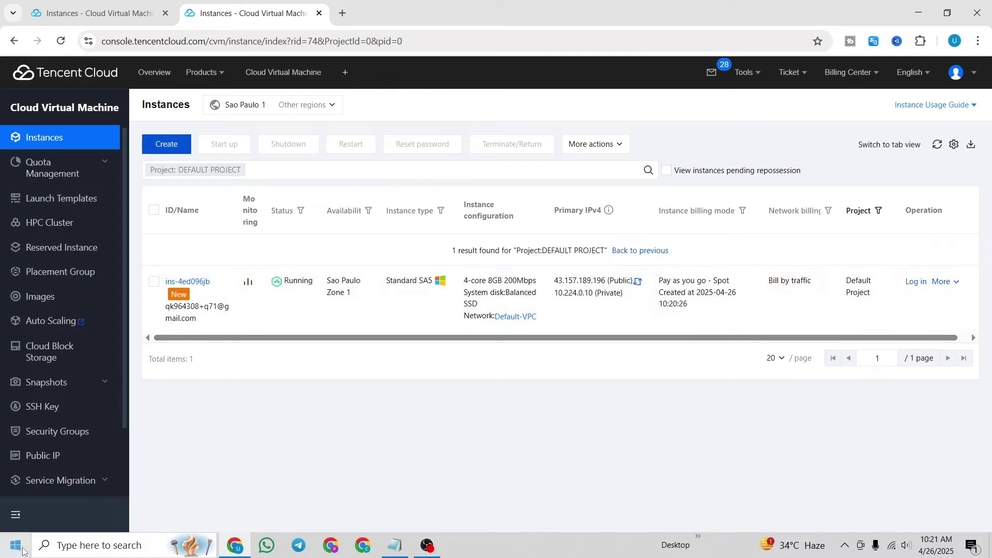
click(104, 545)
click(165, 294)
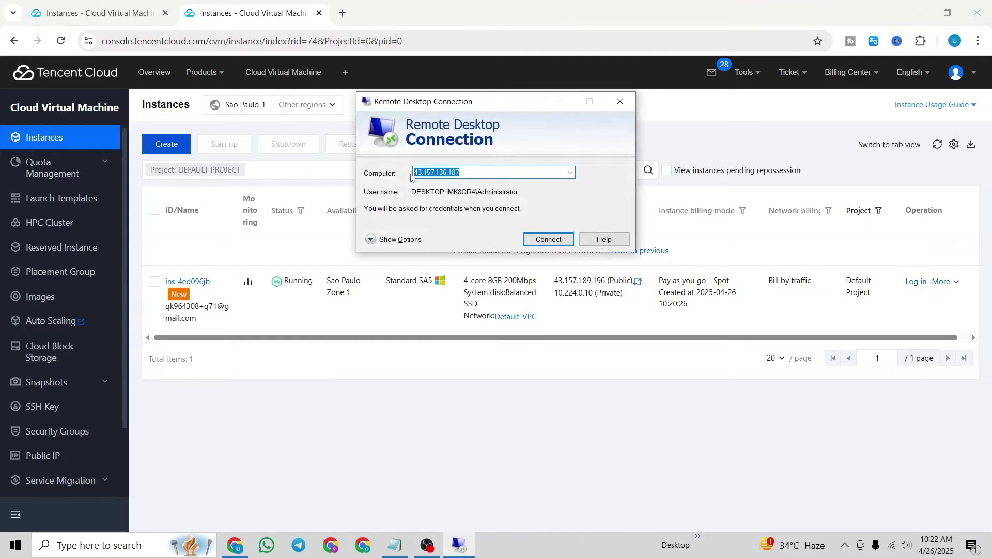
key(ctrl+v)
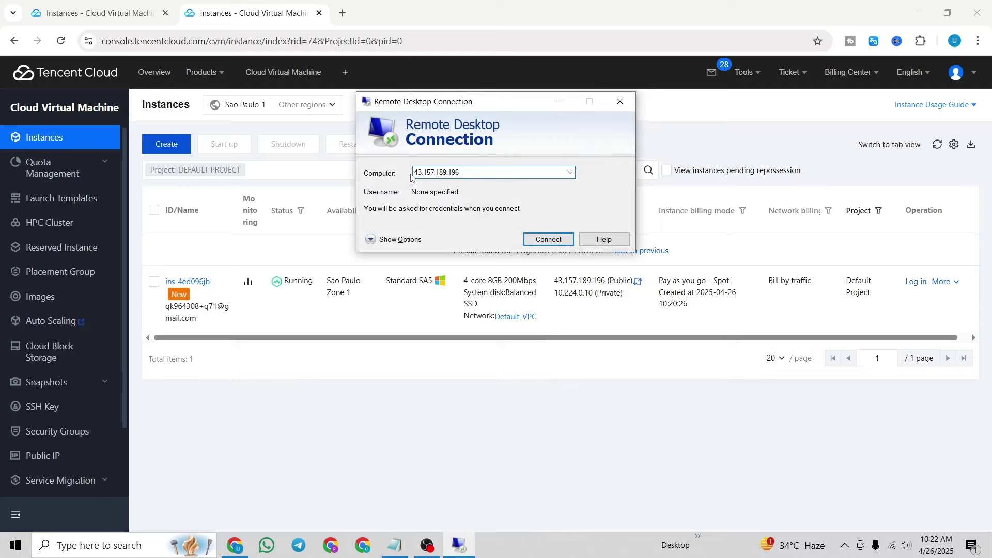
click(553, 243)
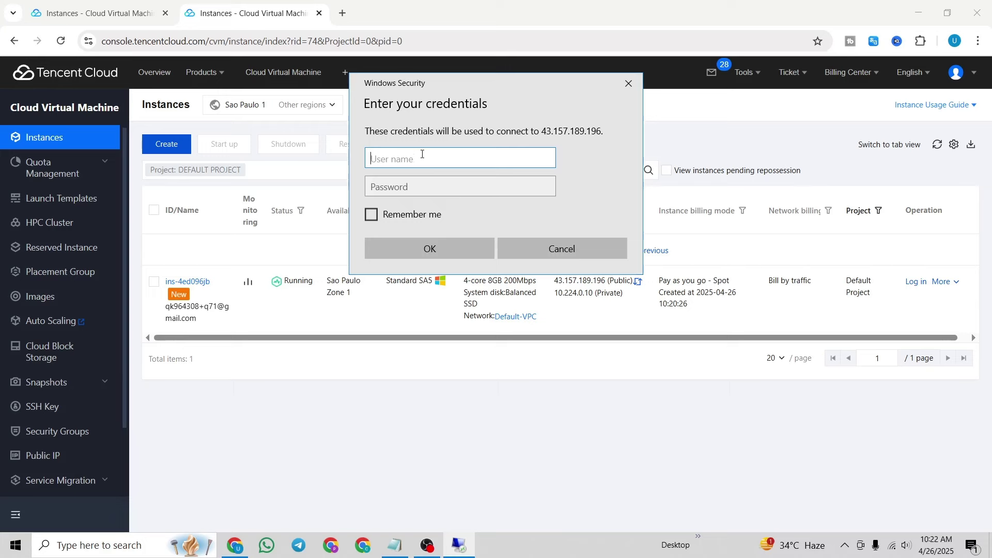
Step: Submit the remote login credentials with the user name administrator and the instance's login password
text(admi)
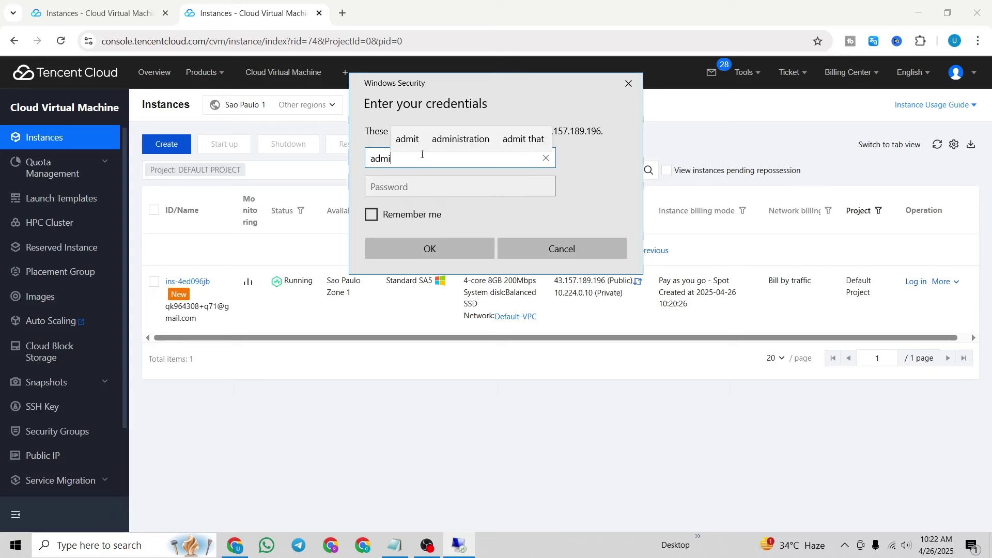
text(nistra)
click(547, 136)
click(385, 189)
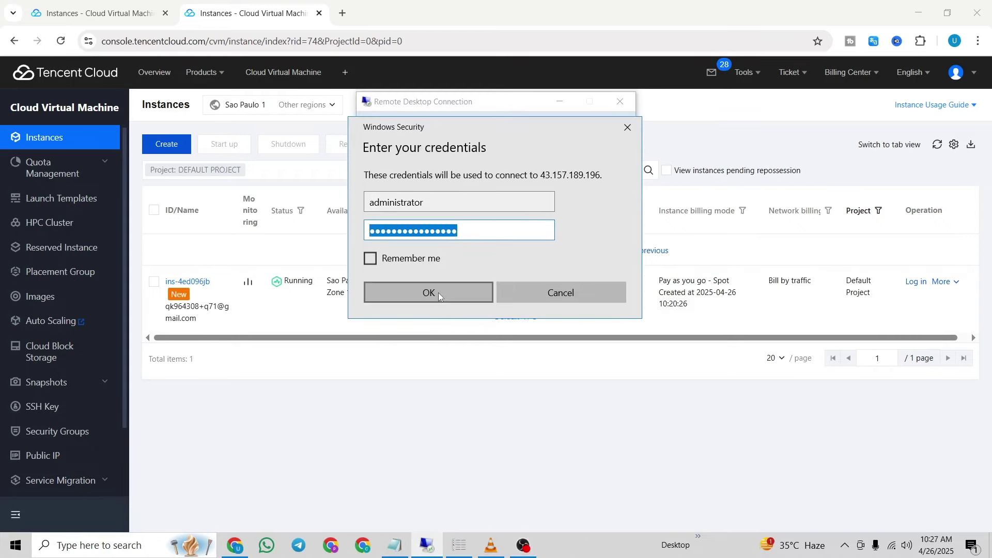
click(438, 292)
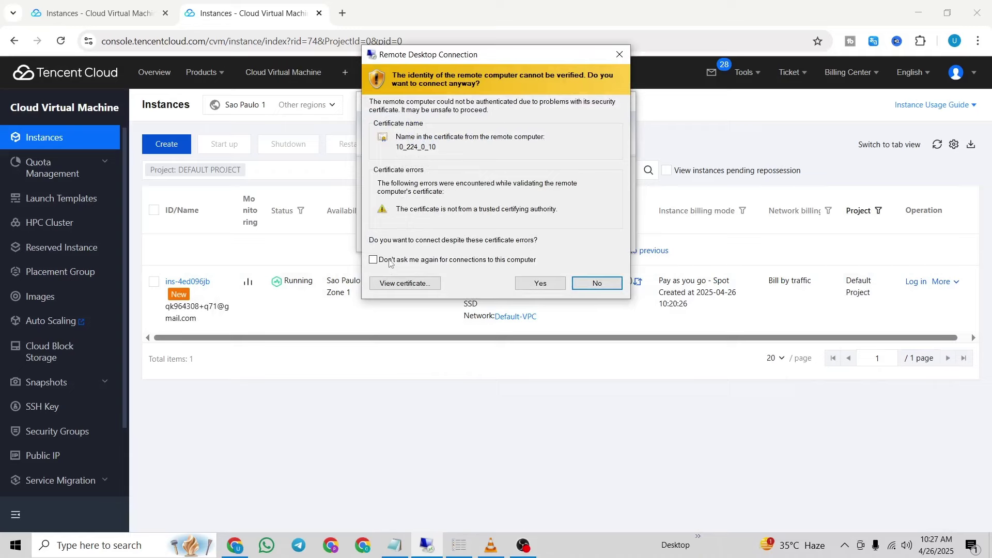
Step: Accept the unverified certificate to open the remote session, and complete Microsoft Edge's first-run setup there without importing browsing data
click(542, 283)
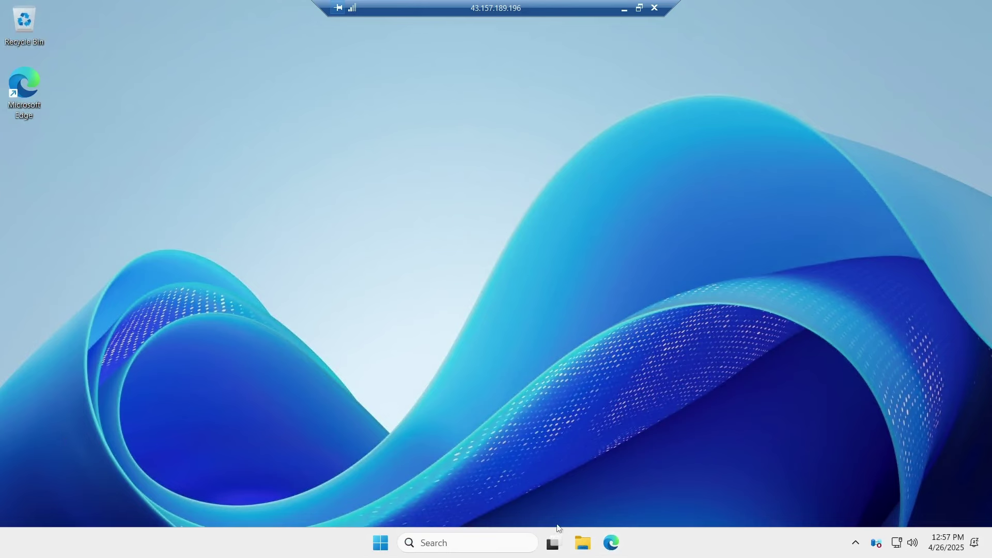
click(611, 544)
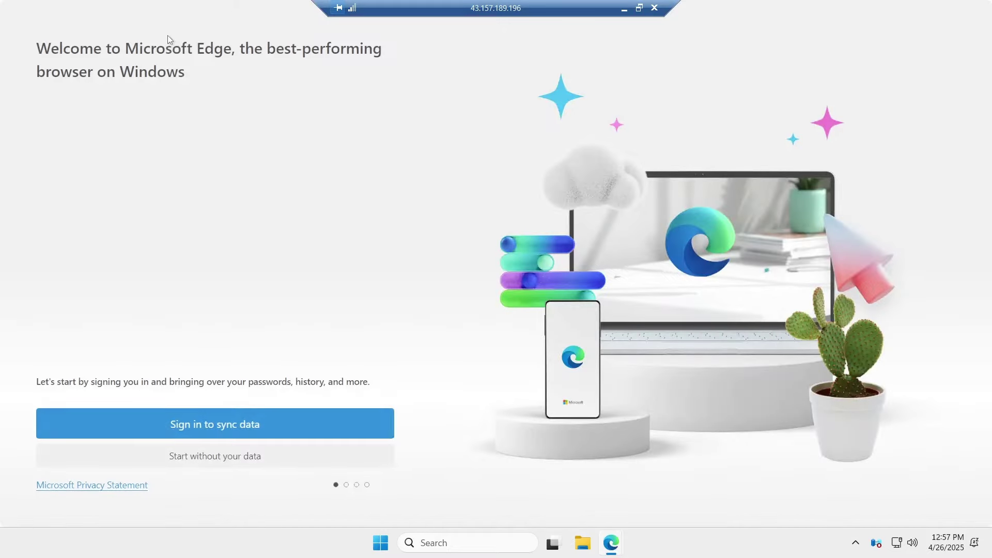
click(227, 457)
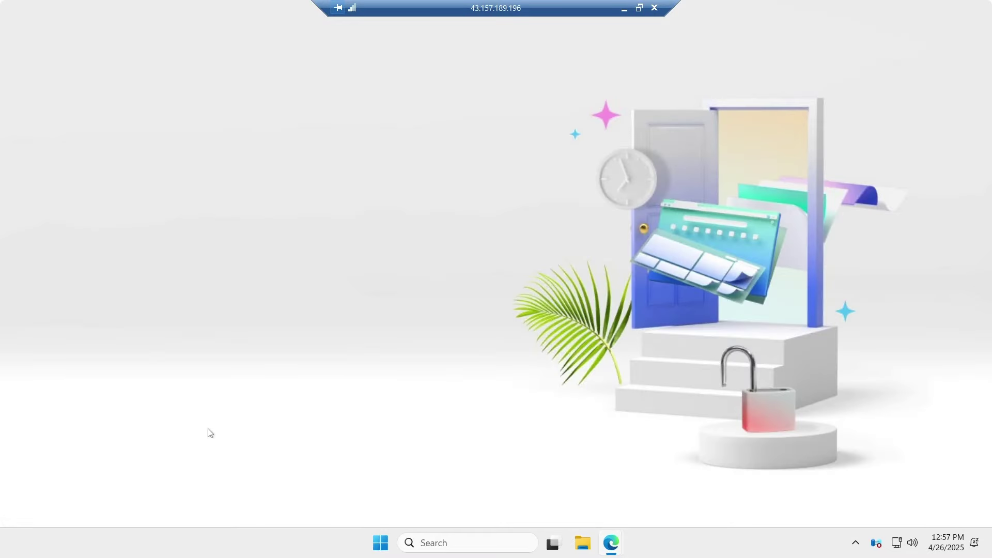
click(109, 446)
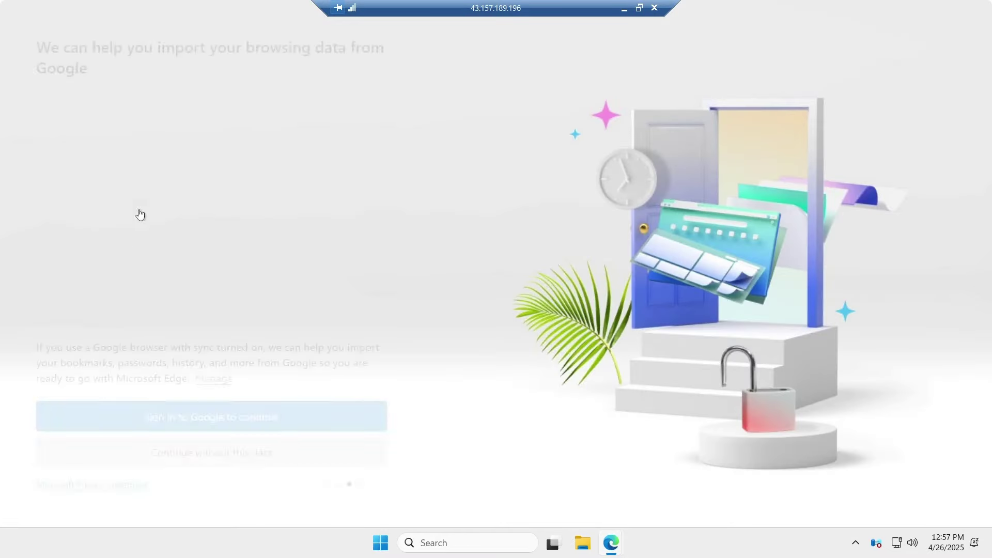
click(207, 417)
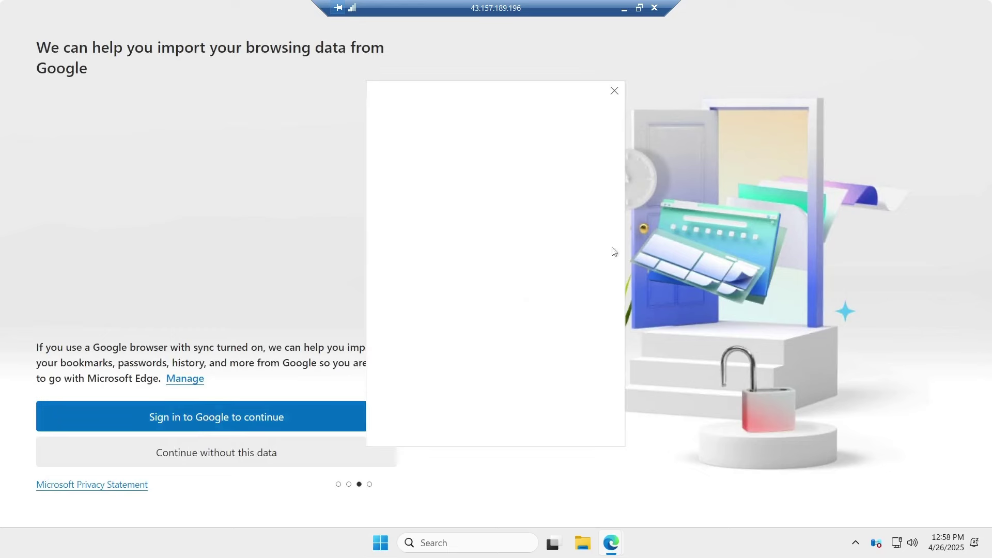
click(614, 92)
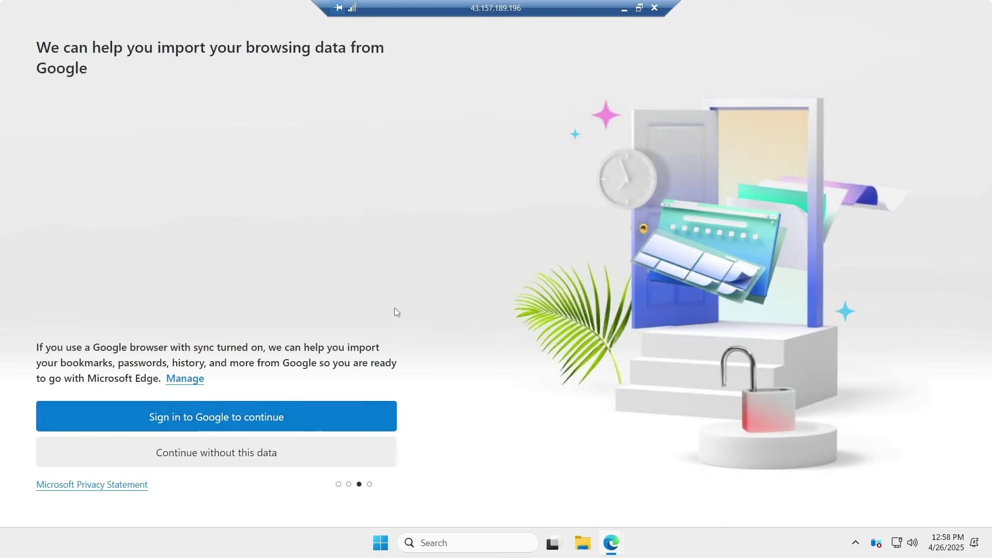
click(289, 457)
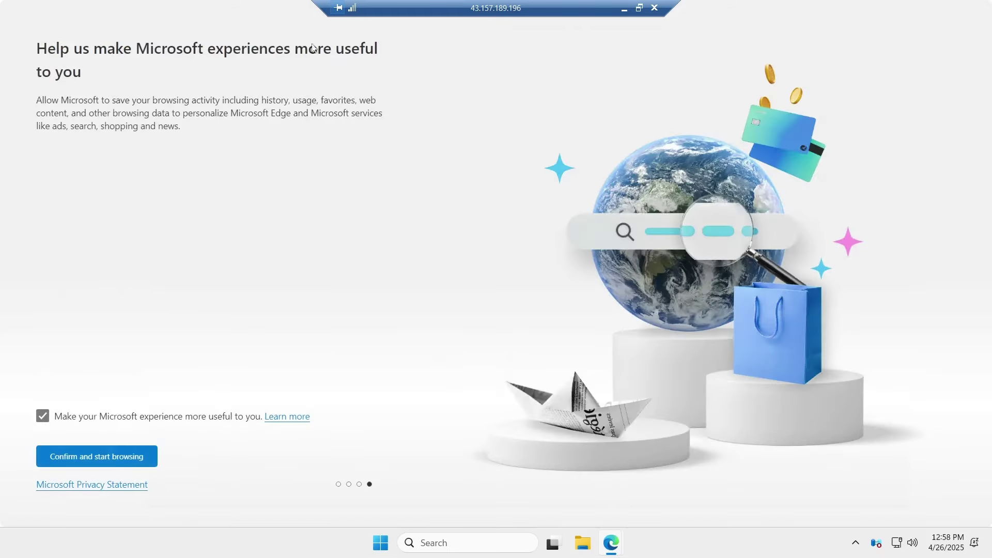
click(118, 456)
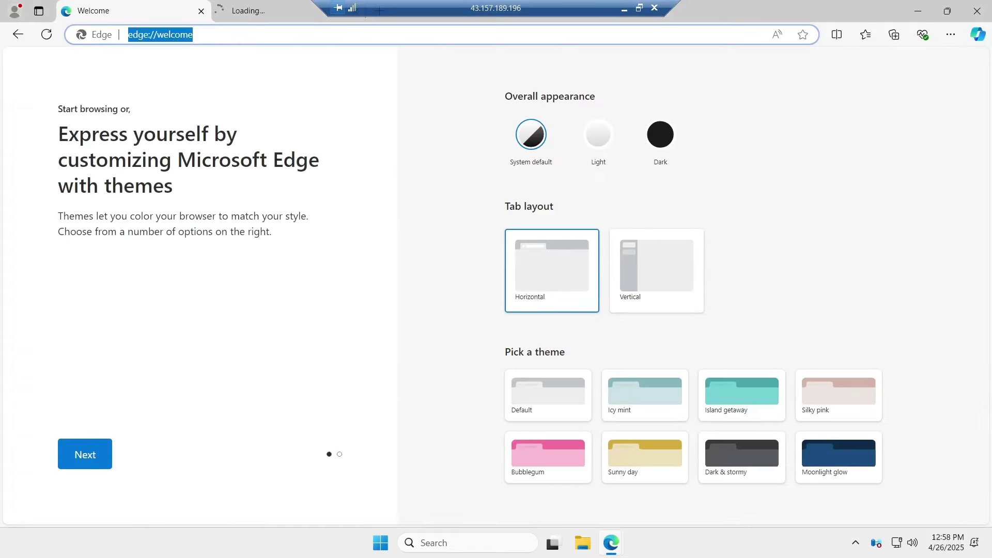
Step: Open a new browser tab and search the web for internet speed test
click(268, 15)
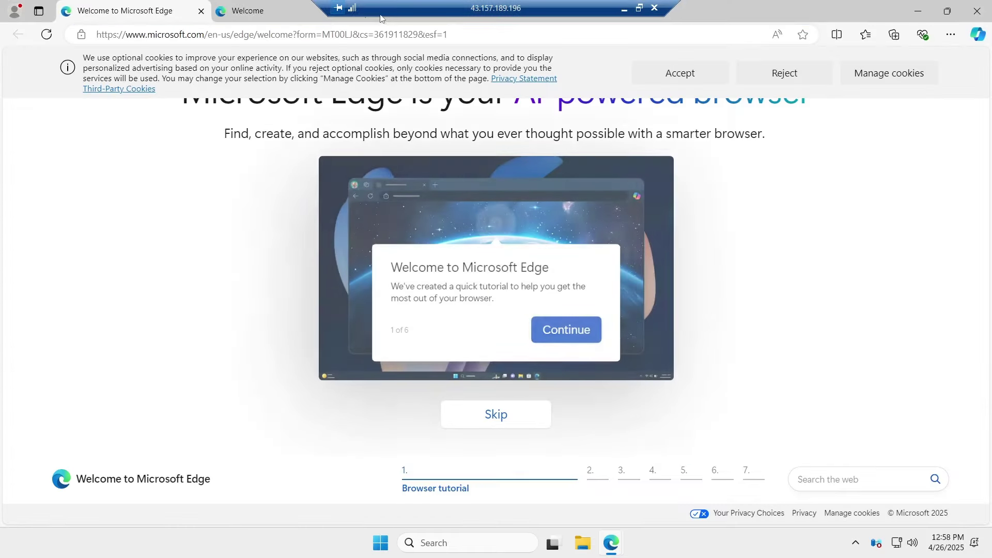
click(385, 21)
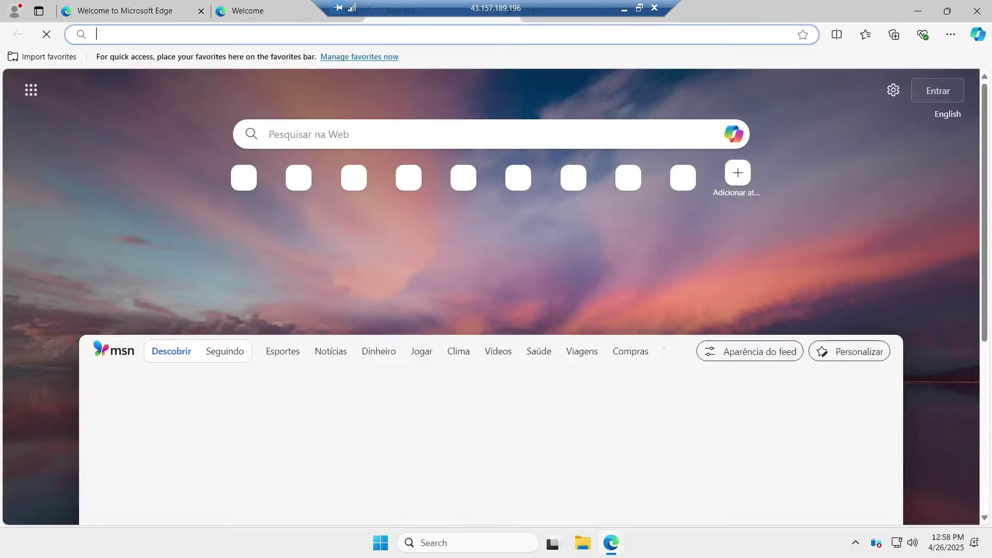
text(in)
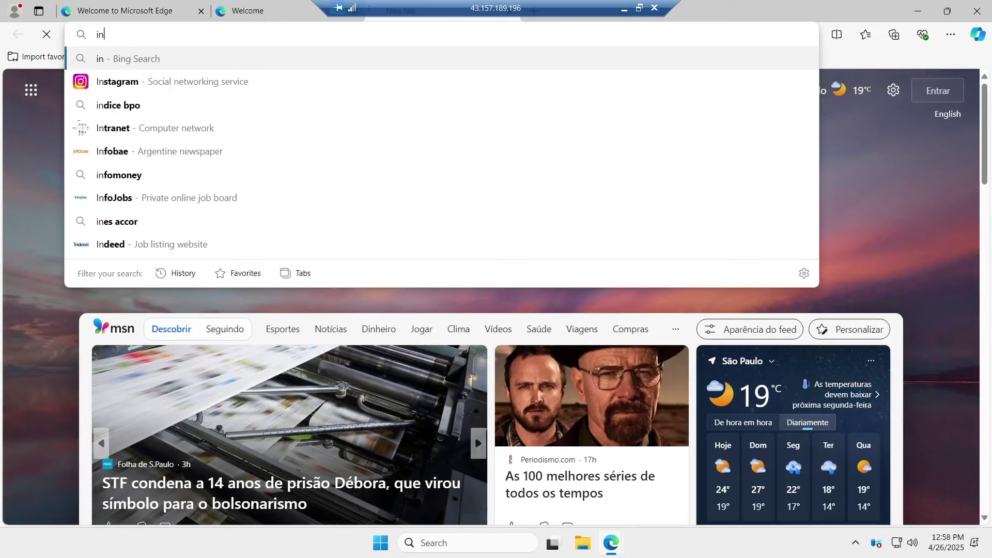
text(ter)
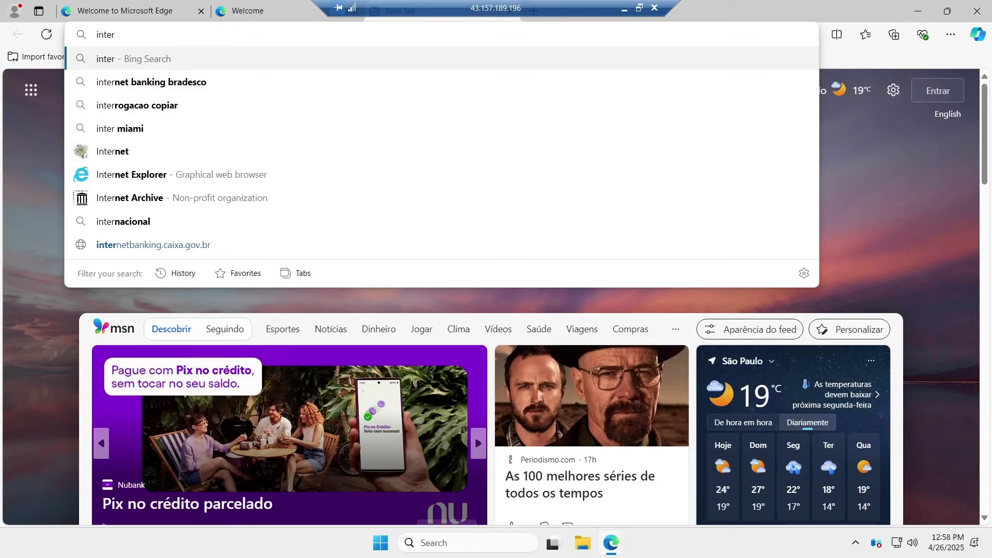
text(net )
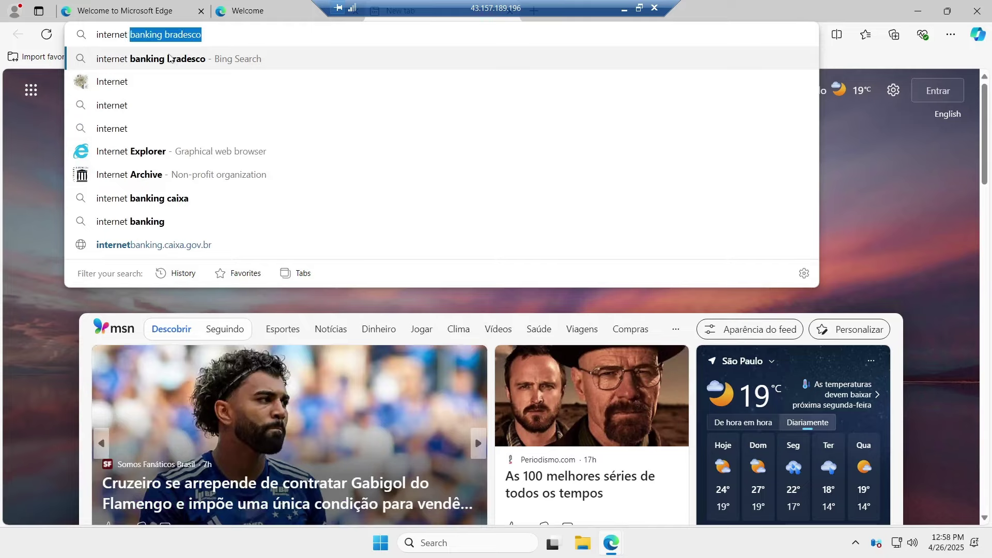
text(s)
click(163, 82)
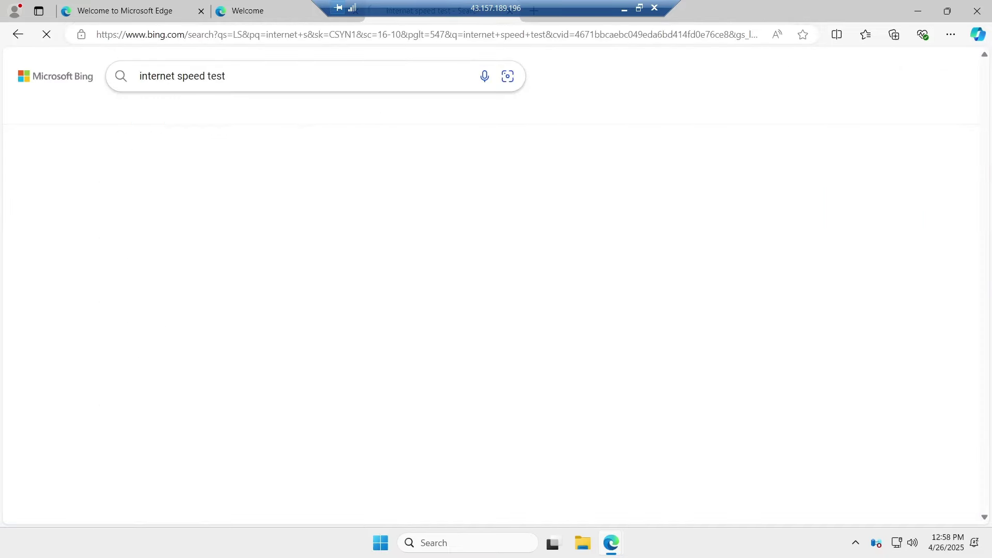
Step: Accept Bing's cookie notice and run the Internet speed test built into the search results
scroll(486, 201, down, 2)
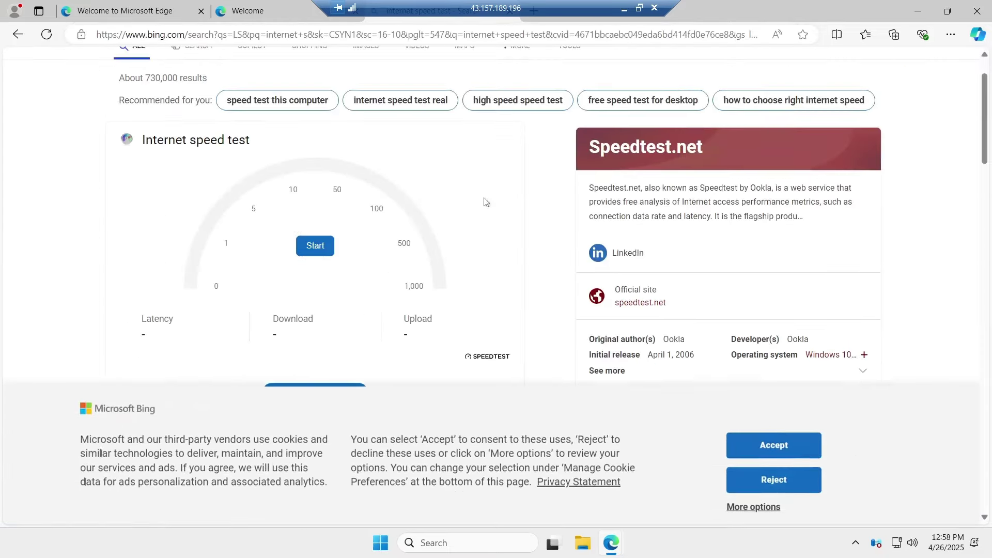
scroll(486, 202, down, 1)
click(767, 450)
scroll(386, 289, up, 1)
click(316, 245)
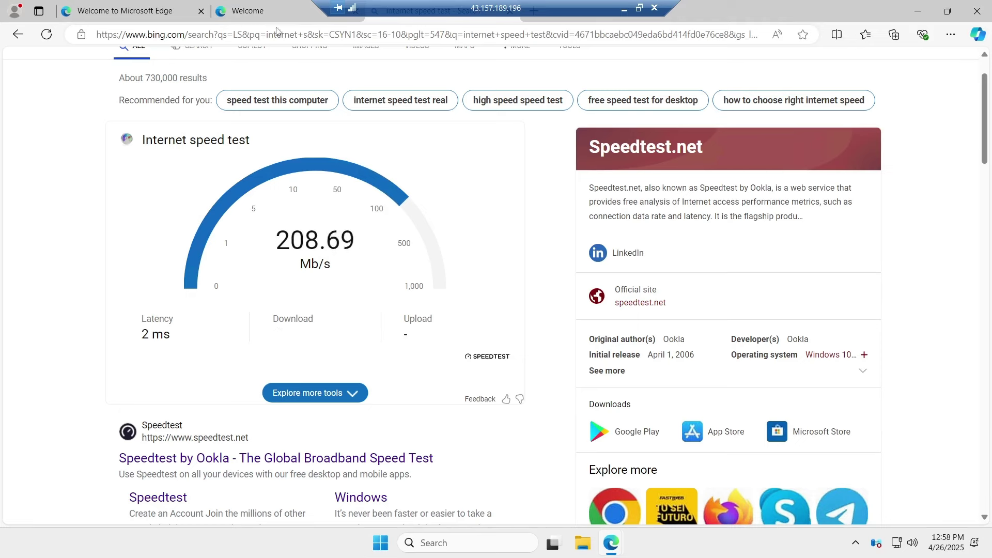
Step: Close all Microsoft Edge windows to return to the remote server's desktop
drag(352, 19, 313, 18)
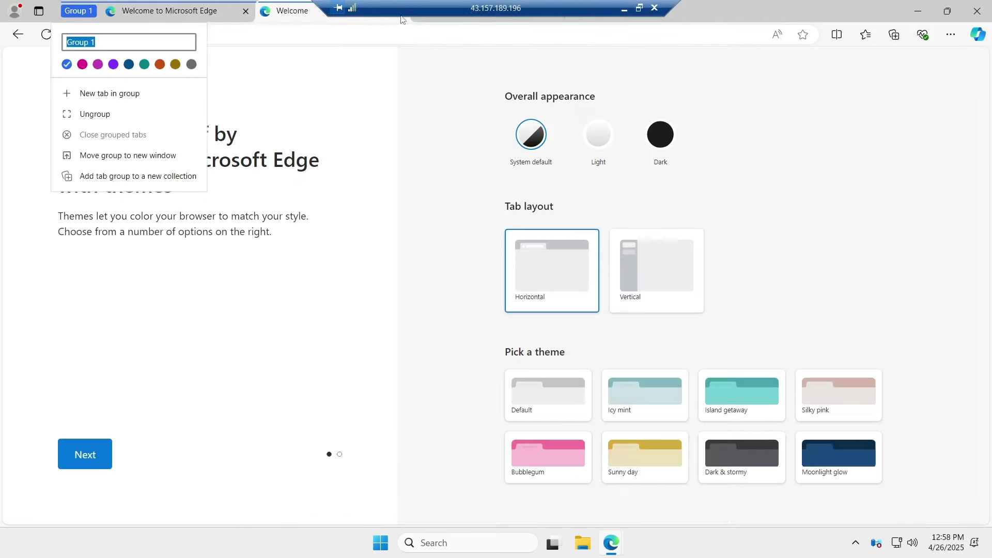
click(976, 11)
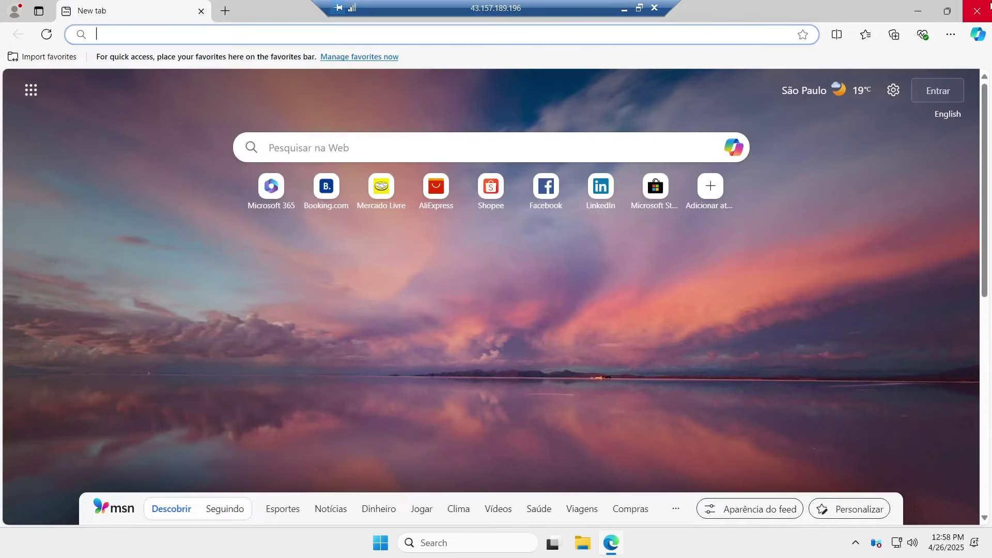
click(976, 11)
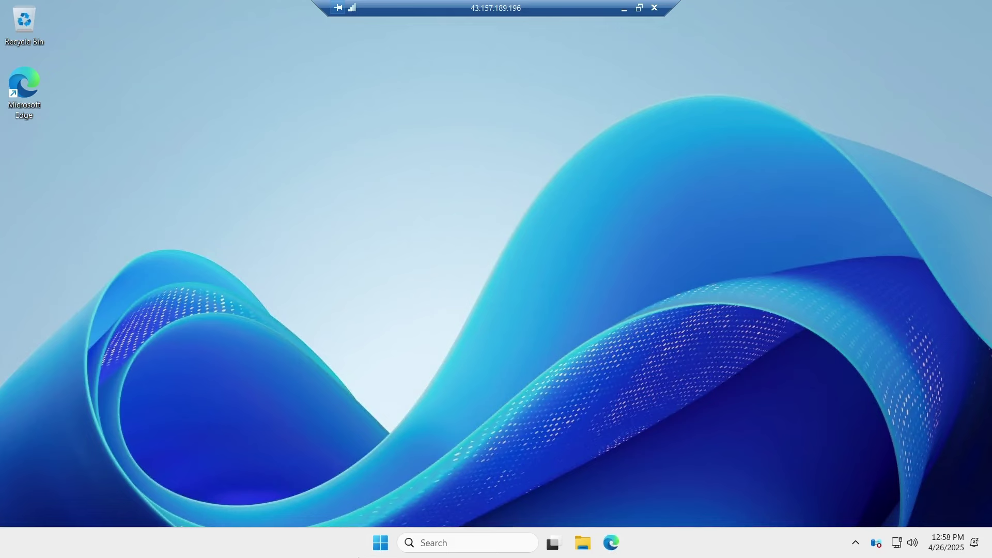
Step: Open Server Manager on the remote server to view its dashboard, and close it
click(384, 546)
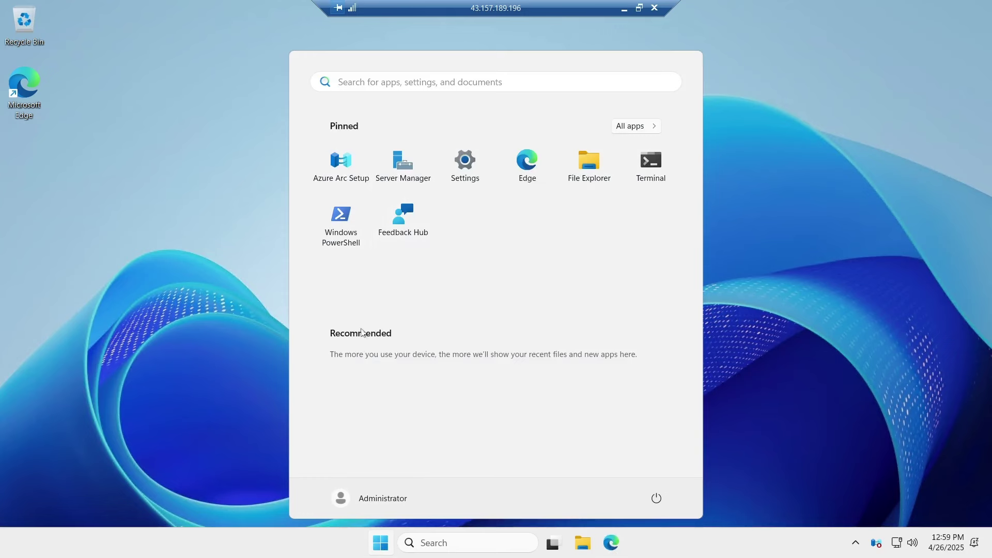
click(391, 171)
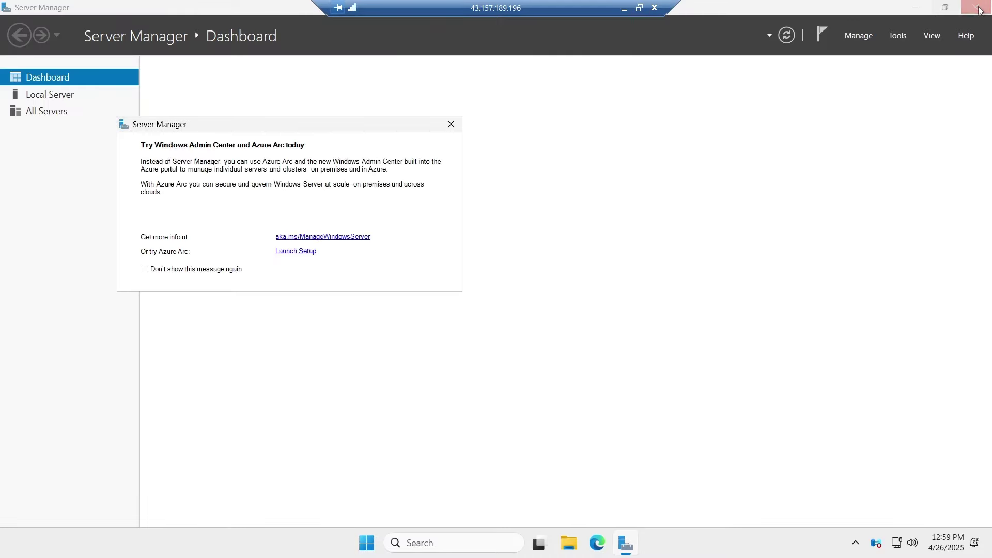
click(979, 8)
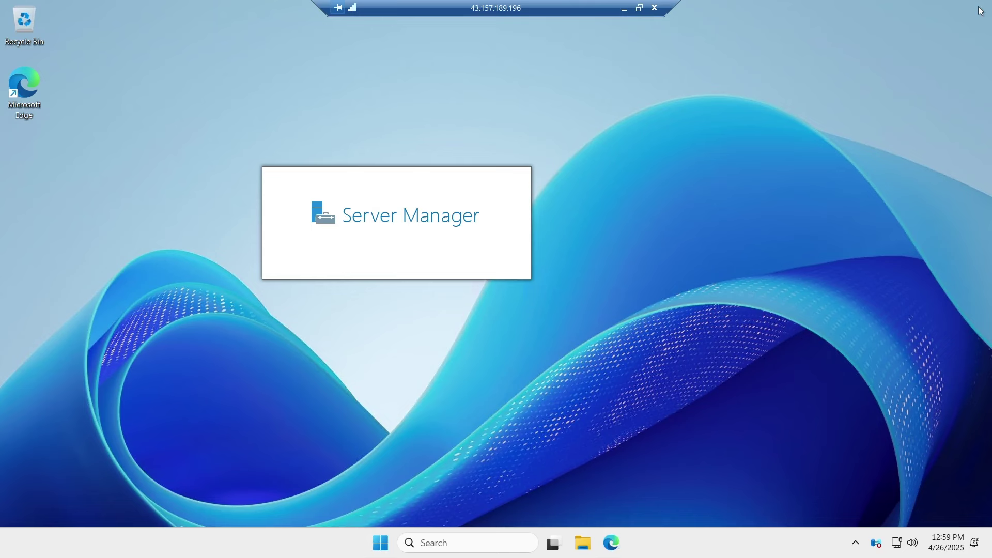
Step: Examine the drives and free disk space under This PC in File Explorer, and close the window
click(584, 545)
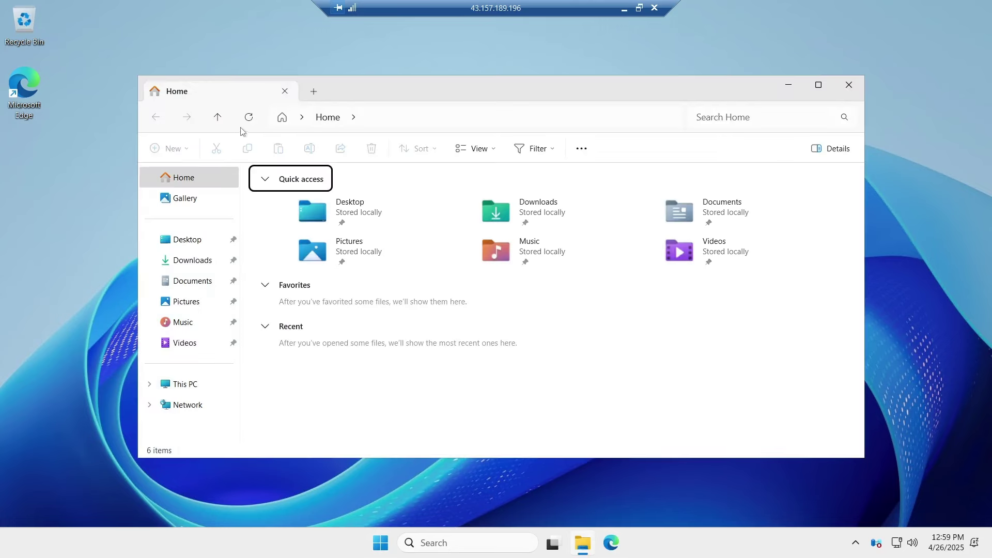
key(ctrl+l)
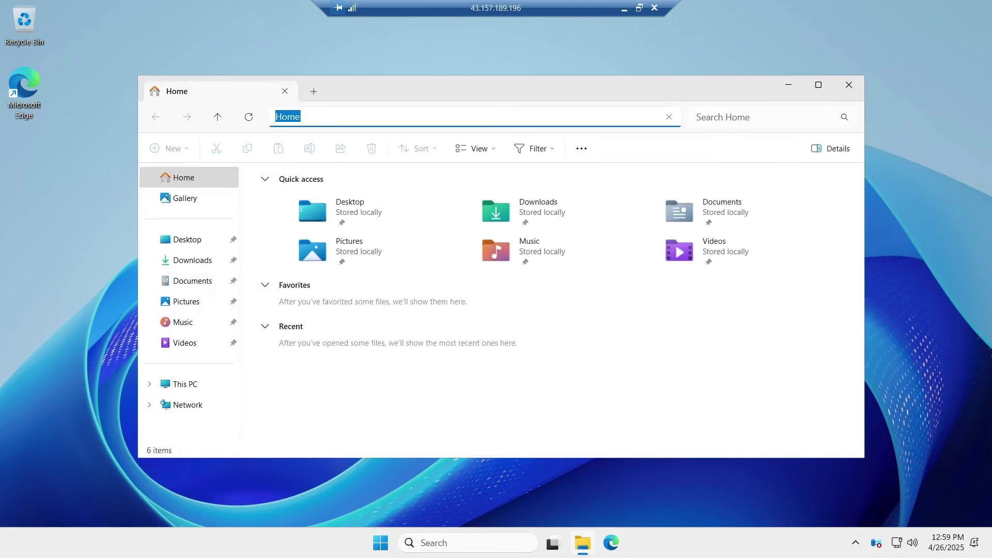
click(287, 116)
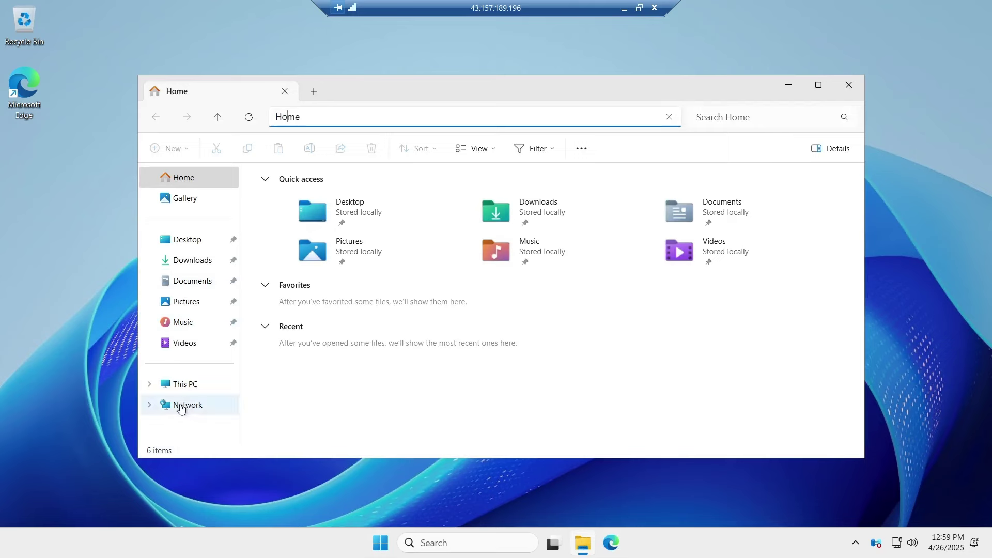
click(179, 383)
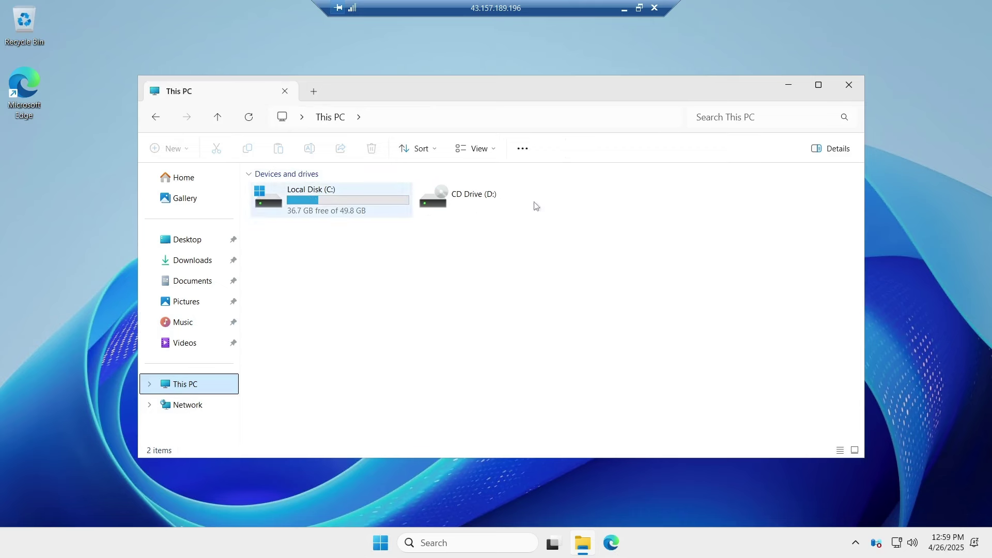
click(850, 87)
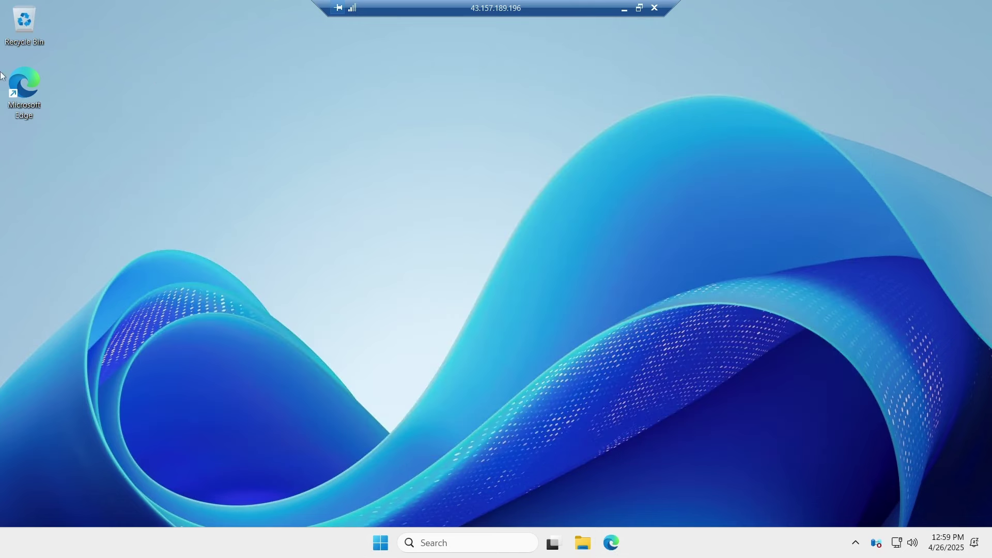